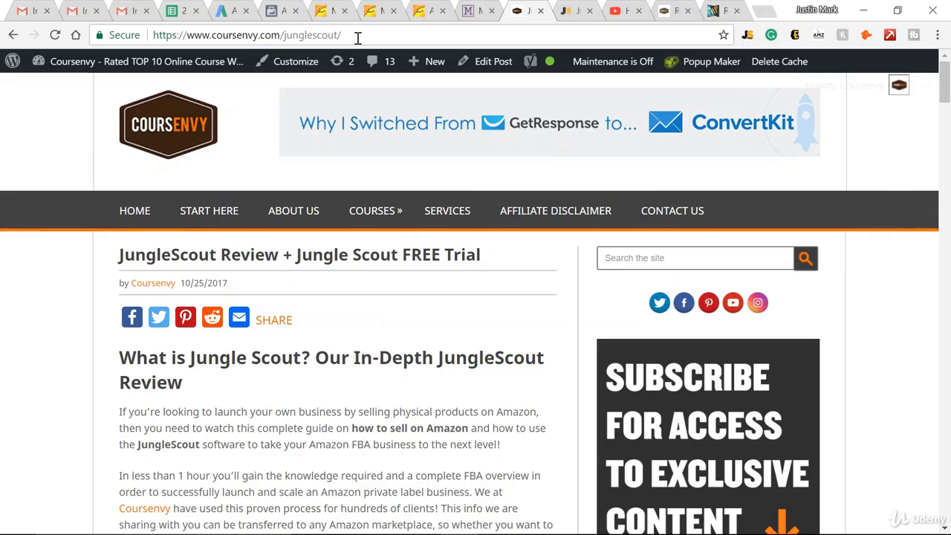
Open the free Jungle Scout trial link from the JungleScout review post
scroll(442, 278, down, 2)
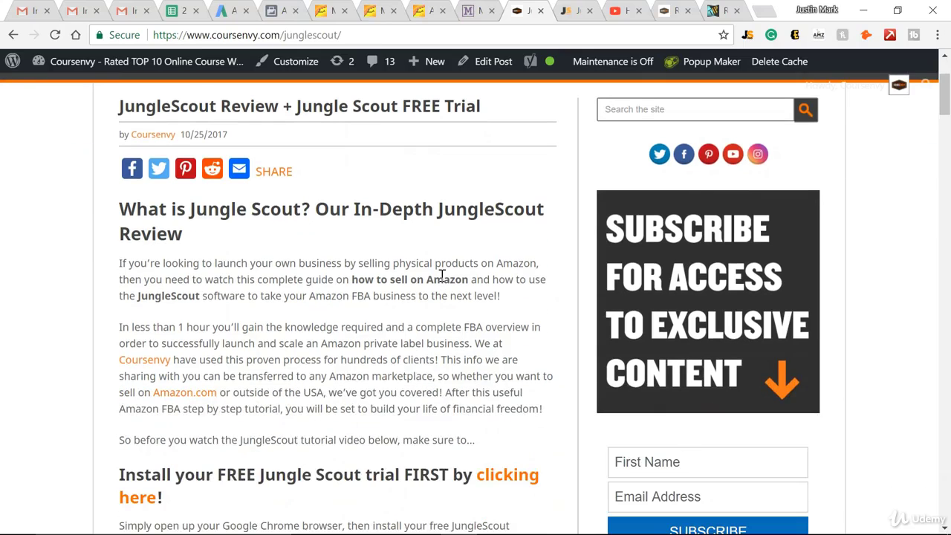
scroll(306, 423, down, 1)
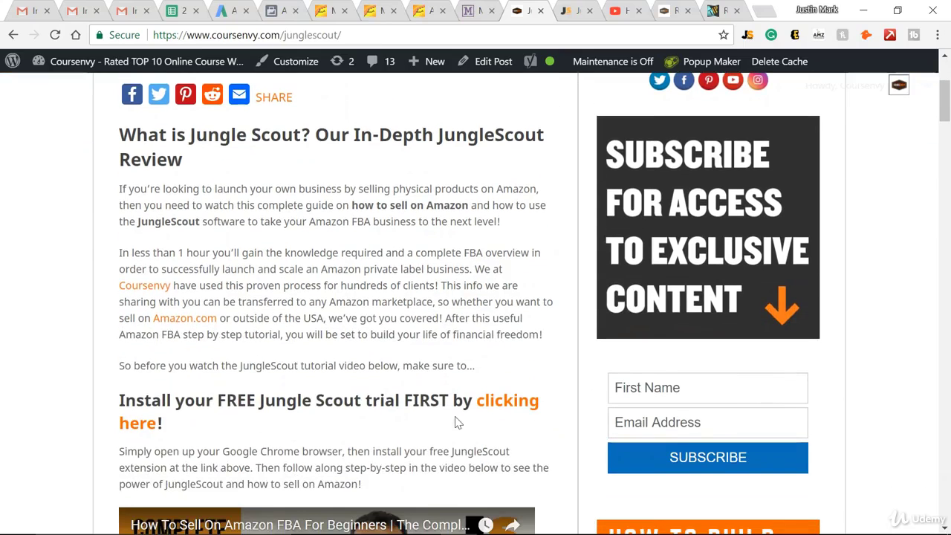
click(508, 402)
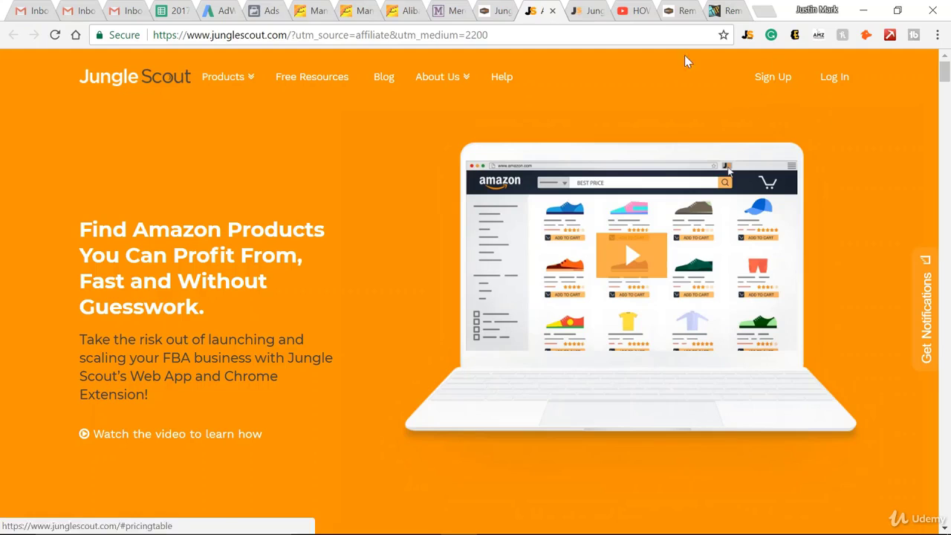
Switch to the Jungle Scout Product Database and filter by the Sports & Outdoors category
key(ctrl+Tab)
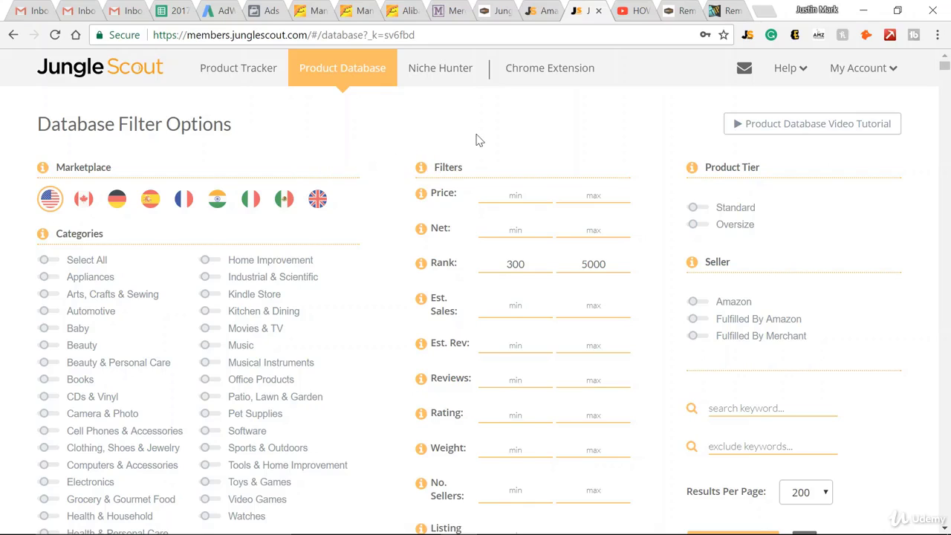
mouse_move(71, 165)
scroll(60, 192, down, 1)
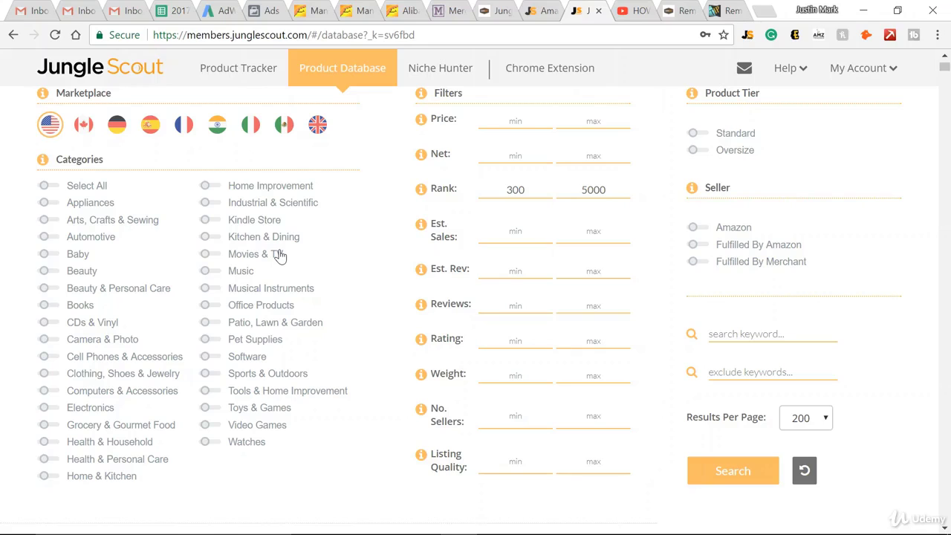
click(211, 374)
scroll(416, 466, up, 1)
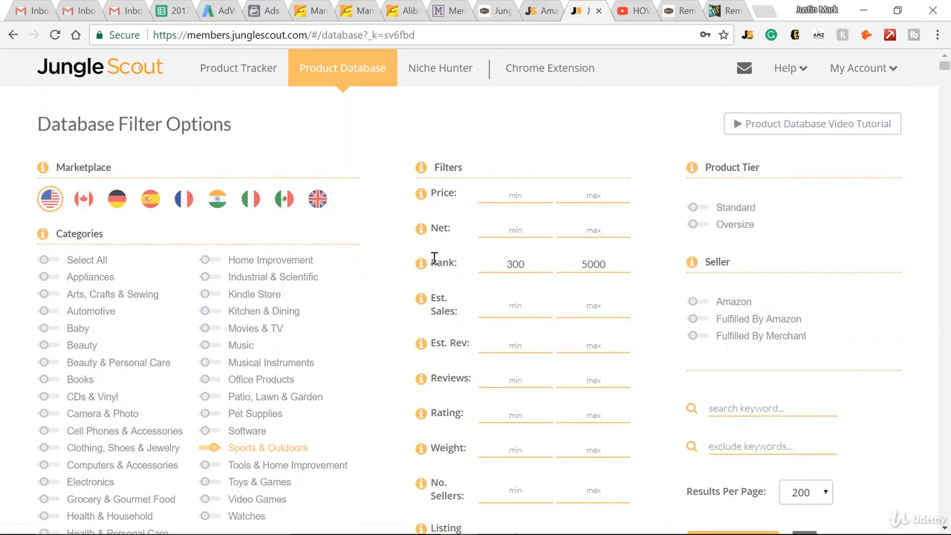
Set the minimum price filter to 19
mouse_move(422, 270)
text(9)
scroll(616, 193, down, 1)
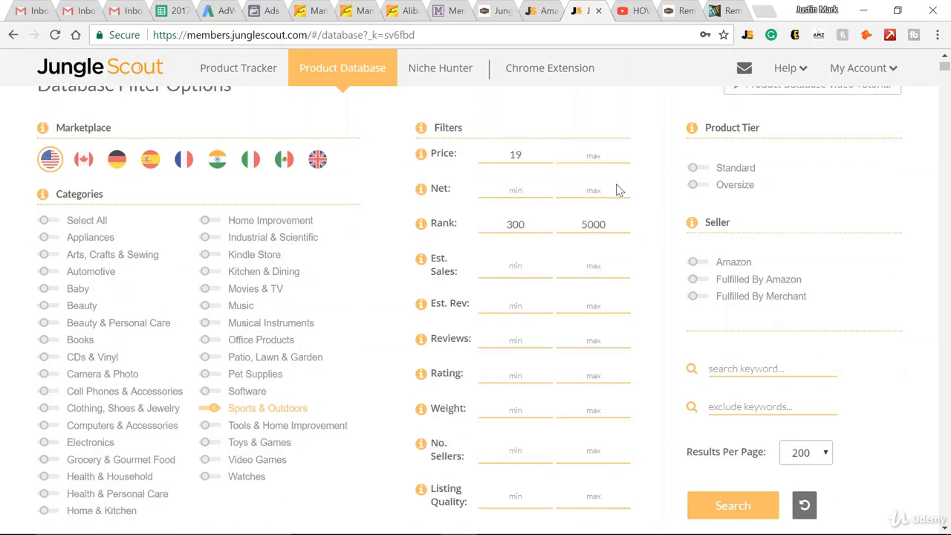
scroll(617, 191, down, 1)
Set the minimum estimated monthly sales filter to 300
mouse_move(419, 232)
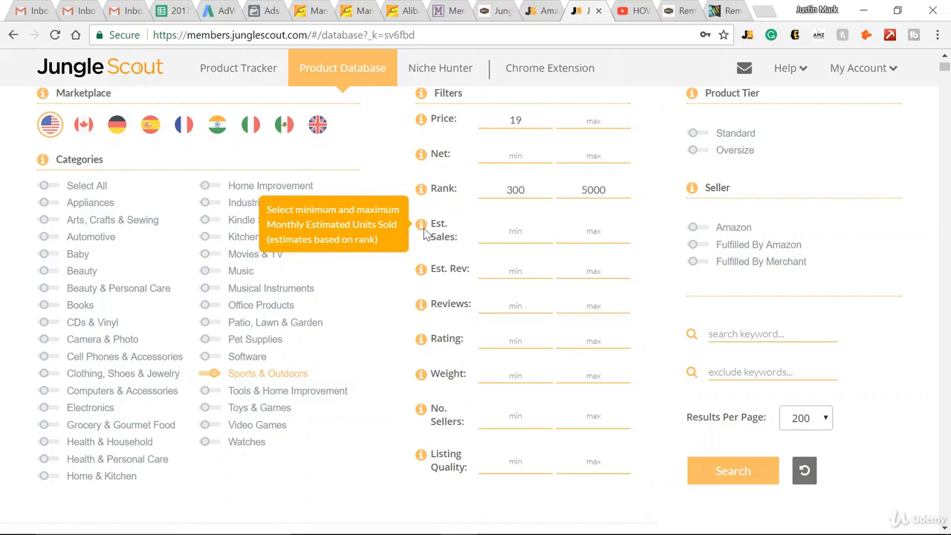
click(524, 234)
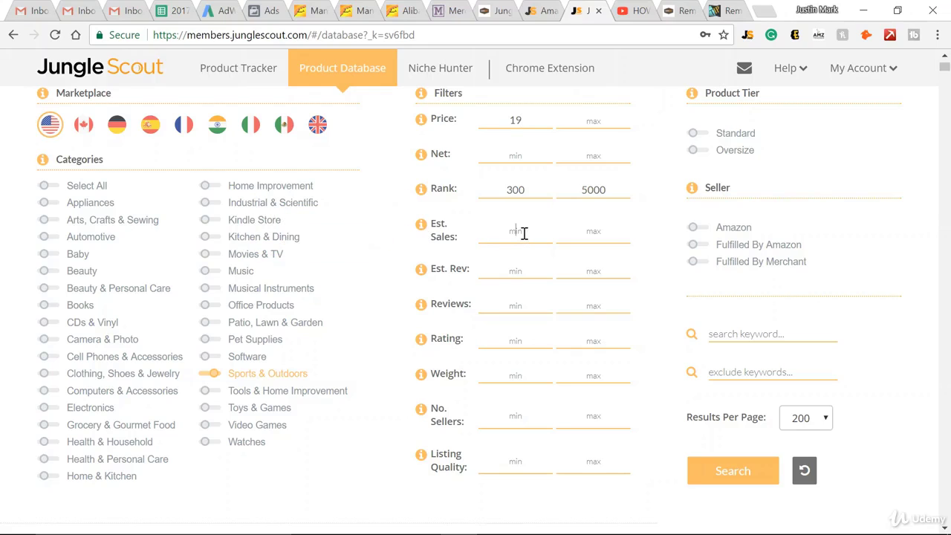
text(3000)
key(BackSpace)
scroll(539, 323, down, 1)
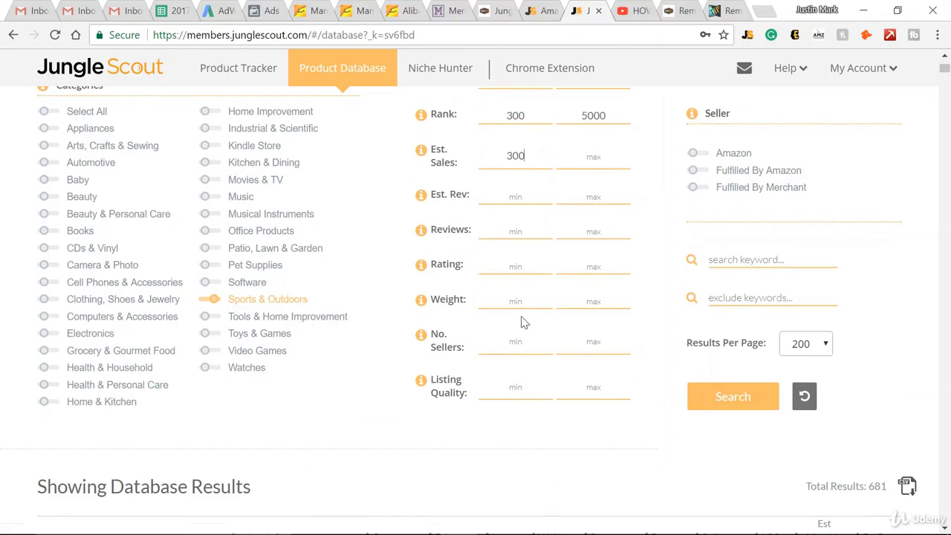
Restrict the product tier to Standard and run the database search
scroll(523, 323, up, 2)
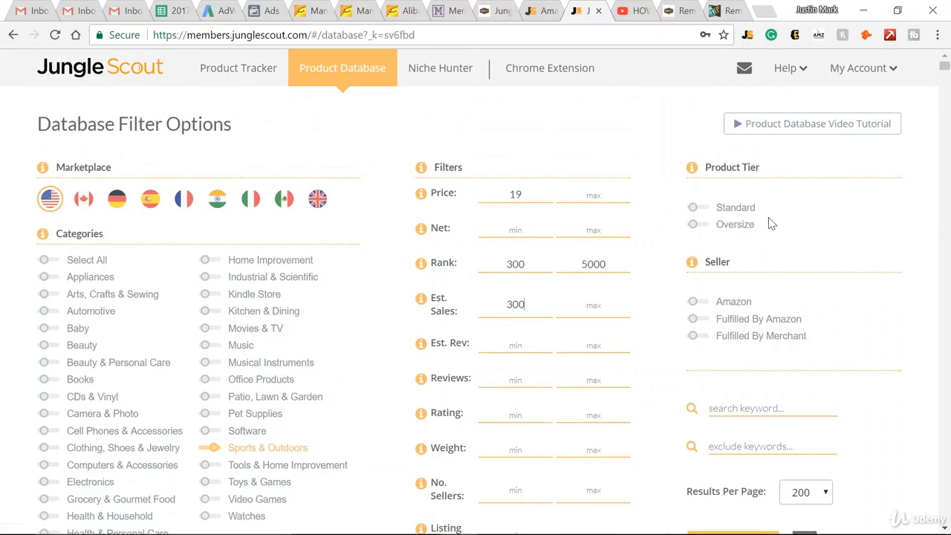
click(701, 208)
scroll(358, 344, down, 1)
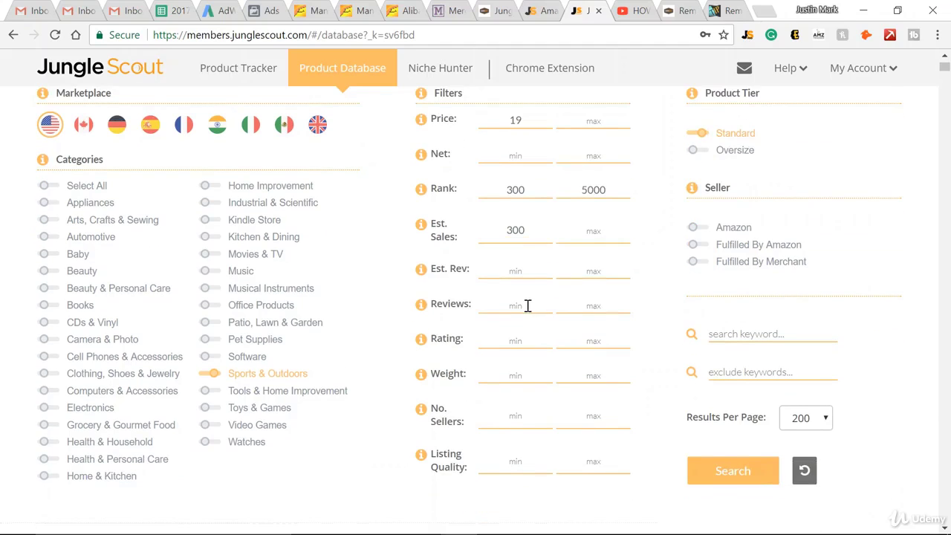
click(595, 307)
click(730, 474)
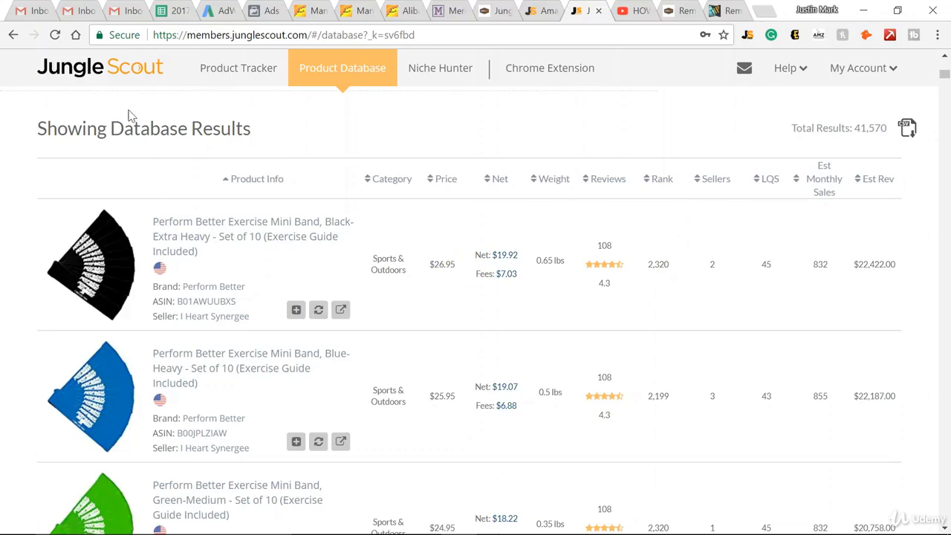
Browse the database results, comparing the products' price, net, weight, reviews, rank and estimated monthly sales
scroll(361, 185, up, 5)
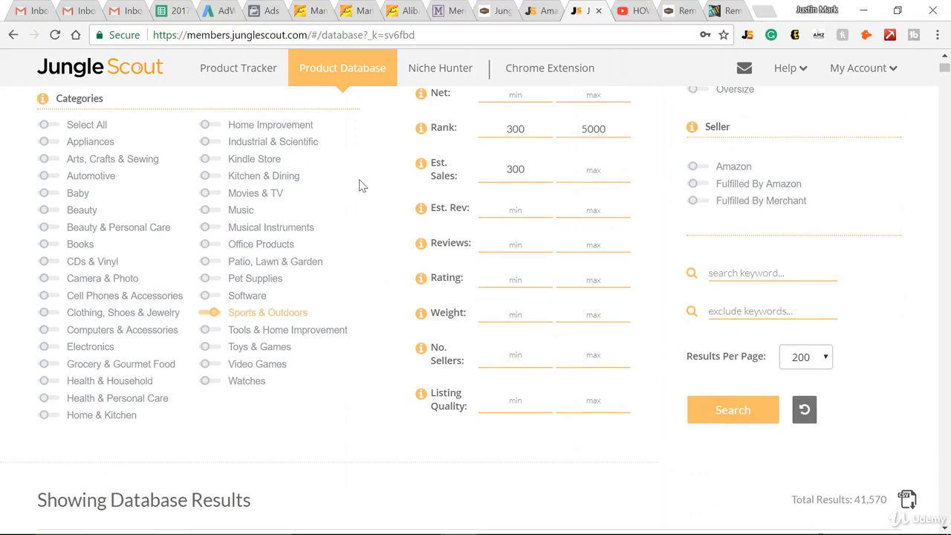
scroll(459, 295, down, 1)
scroll(459, 295, down, 4)
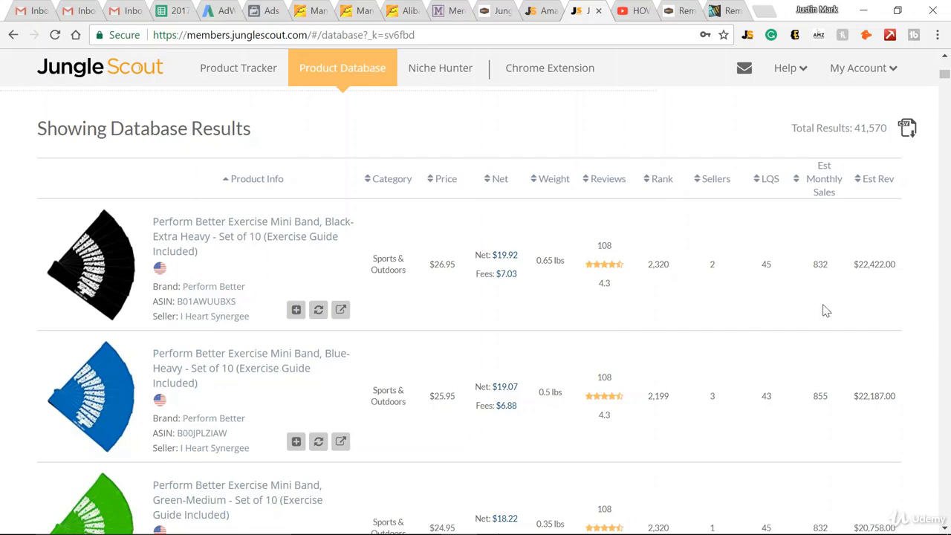
scroll(751, 267, down, 2)
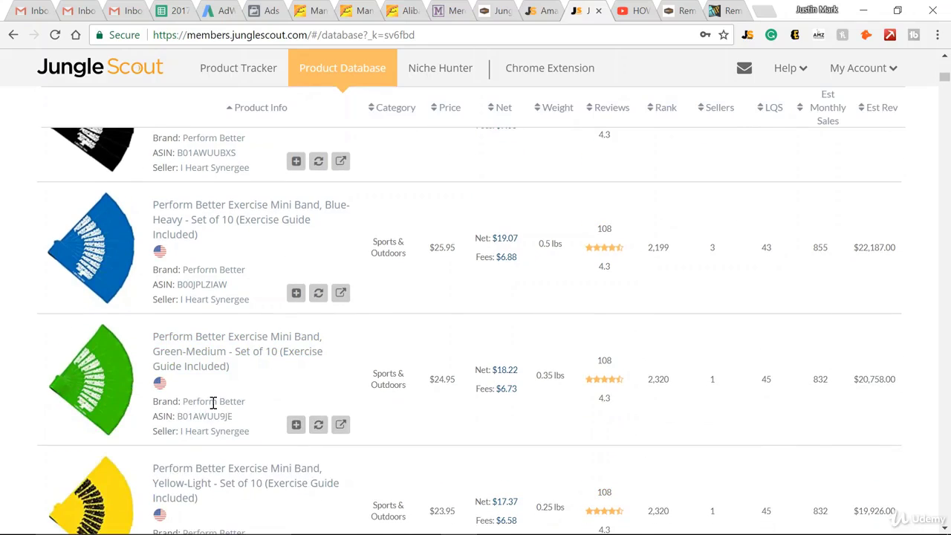
scroll(251, 355, down, 4)
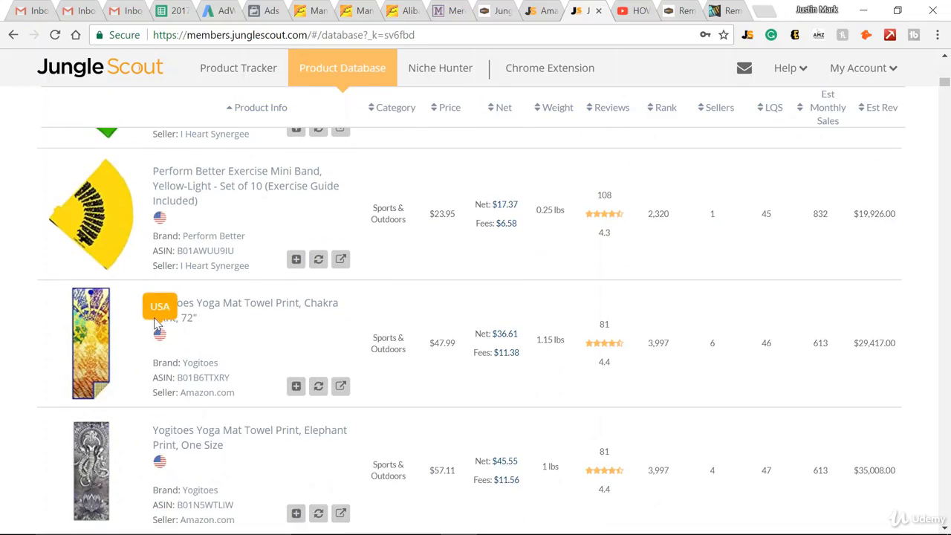
scroll(503, 372, up, 1)
scroll(550, 361, down, 1)
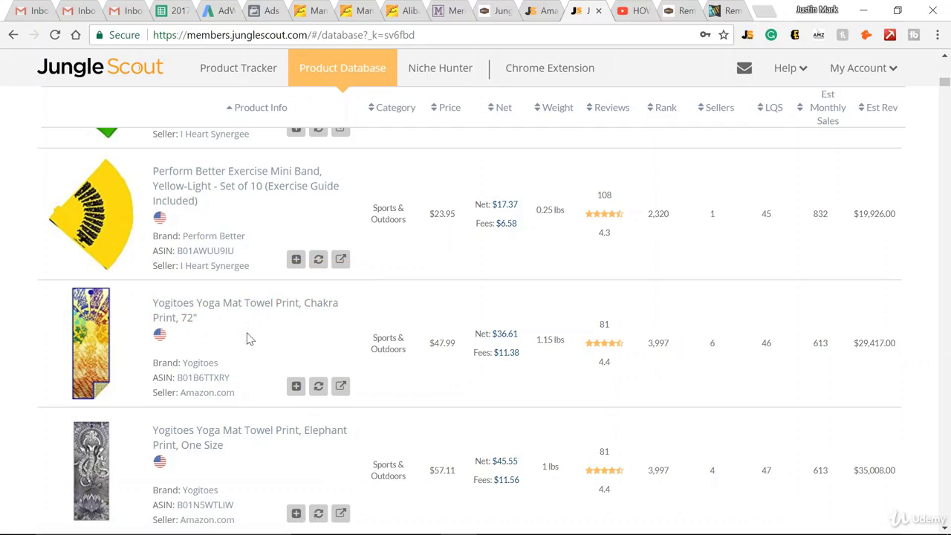
scroll(450, 368, down, 8)
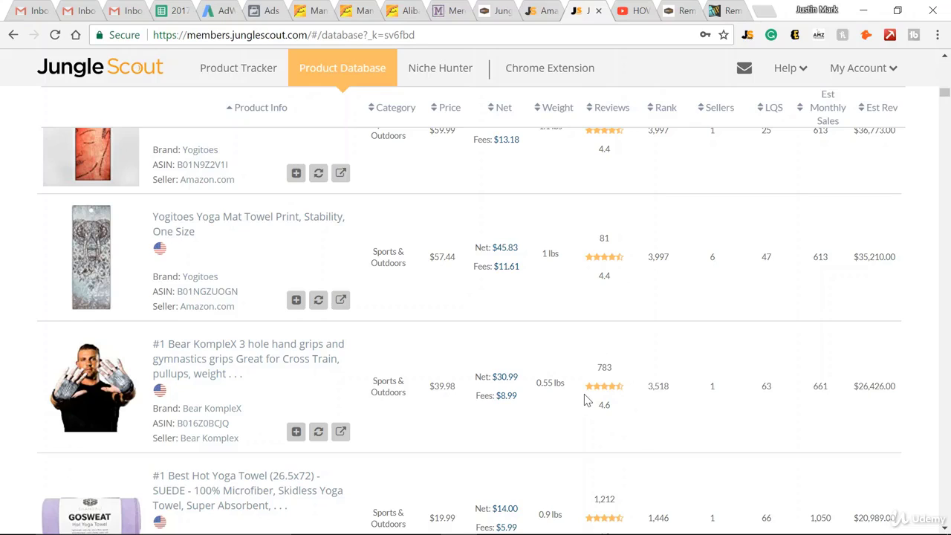
scroll(563, 401, down, 3)
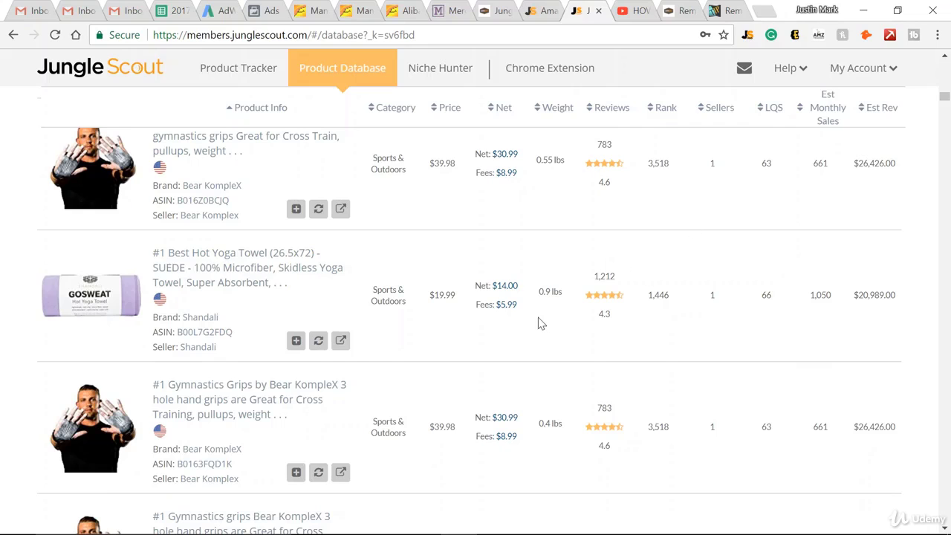
scroll(540, 323, down, 3)
scroll(539, 321, down, 2)
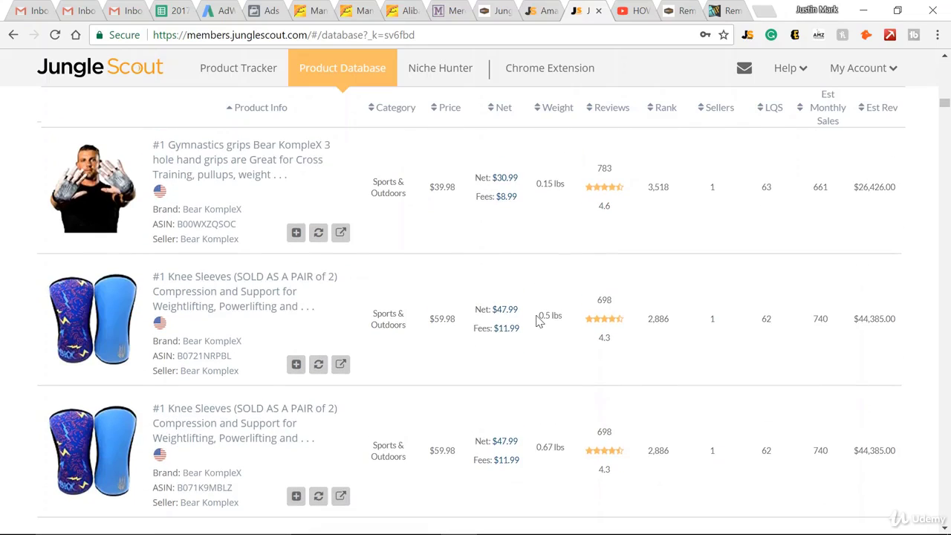
scroll(540, 321, down, 1)
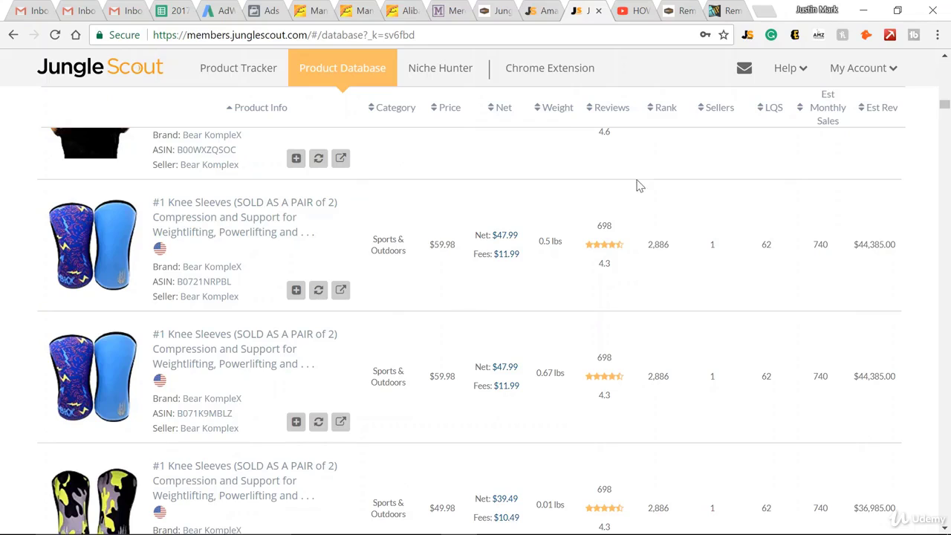
scroll(557, 304, down, 10)
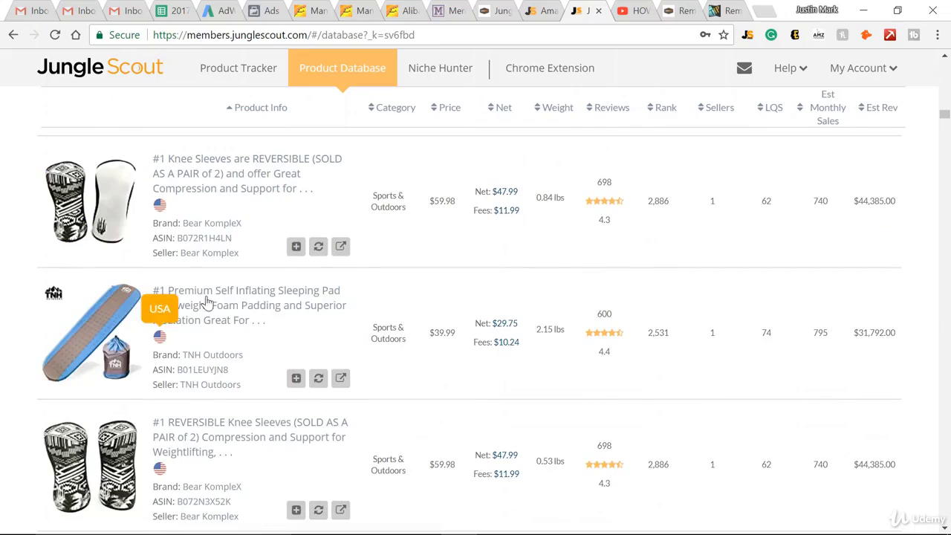
scroll(164, 319, up, 5)
scroll(524, 408, down, 5)
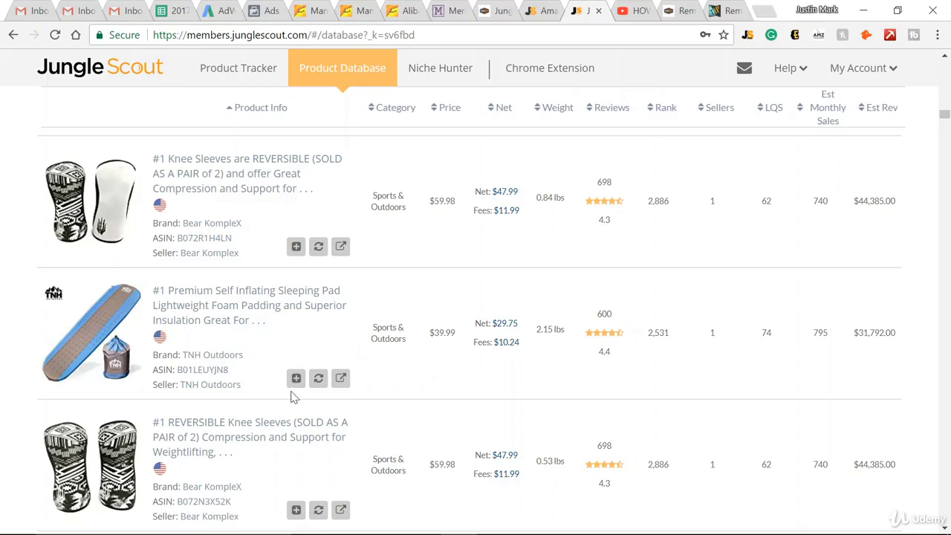
Open the Amazon listing of the TNH Outdoors self-inflating sleeping pad from the database results
click(341, 379)
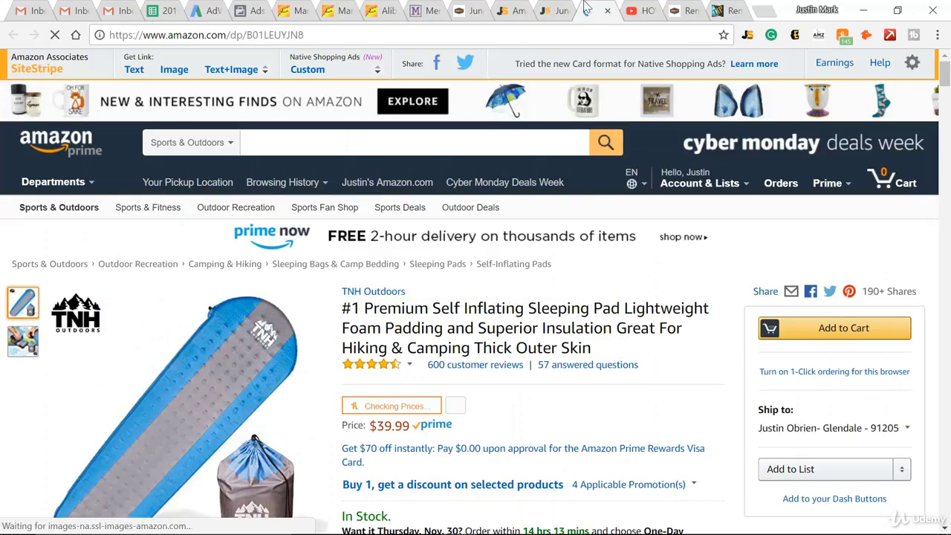
click(554, 10)
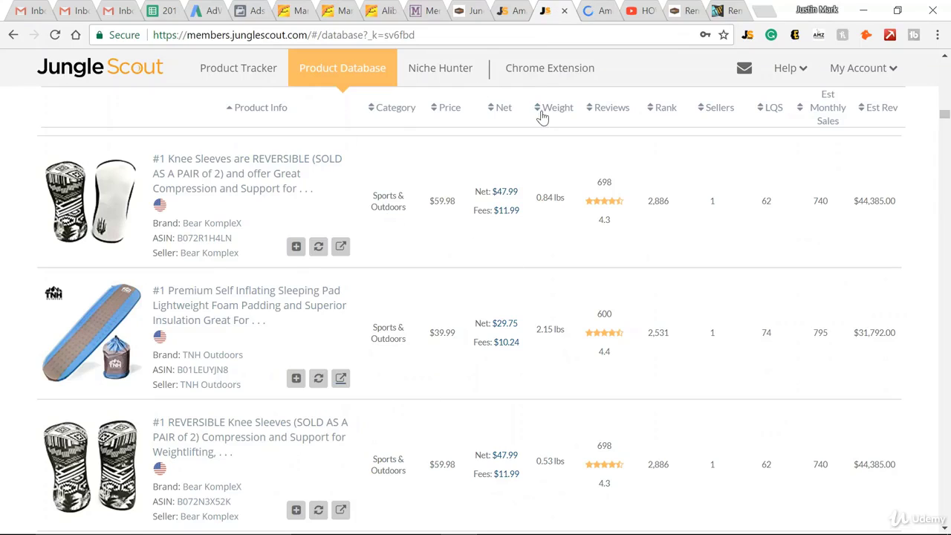
click(606, 9)
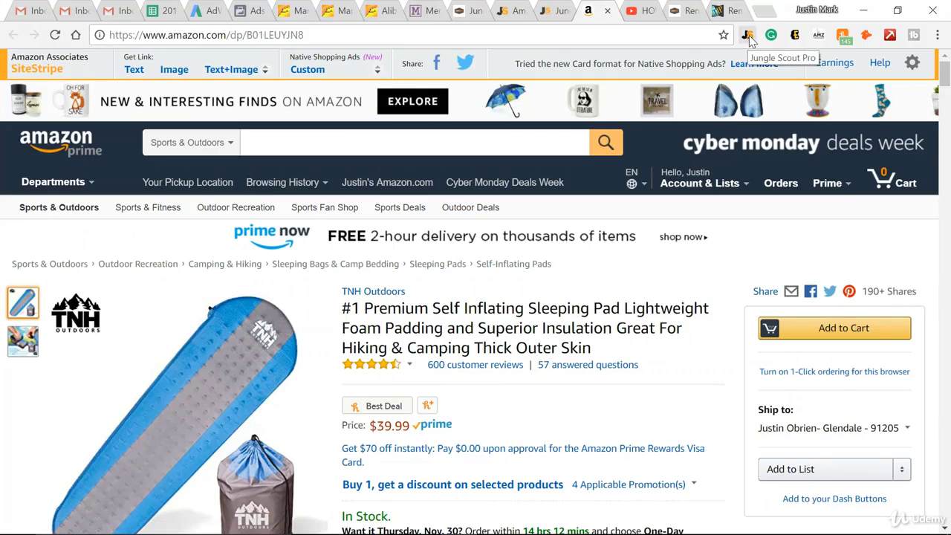
Run the Jungle Scout Pro extension on the sleeping pad listing, examine its sales and competitor figures, and close it
click(747, 35)
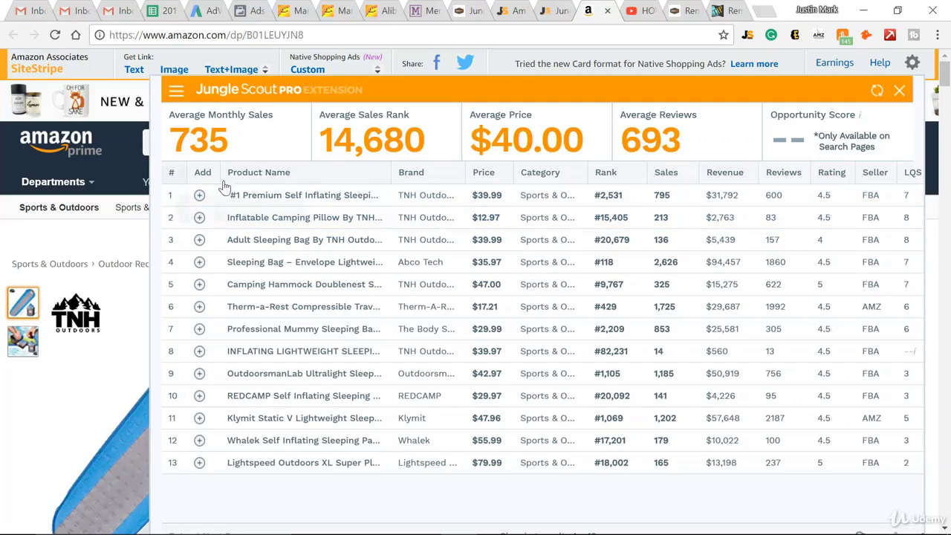
mouse_move(318, 190)
click(898, 90)
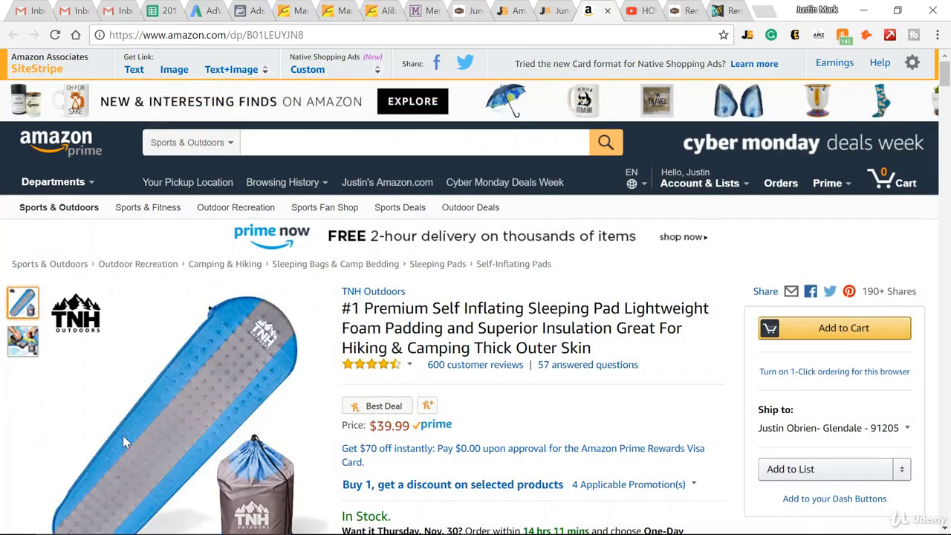
Read through the sleeping pad listing's offer details and bullet-point description
scroll(111, 233, down, 2)
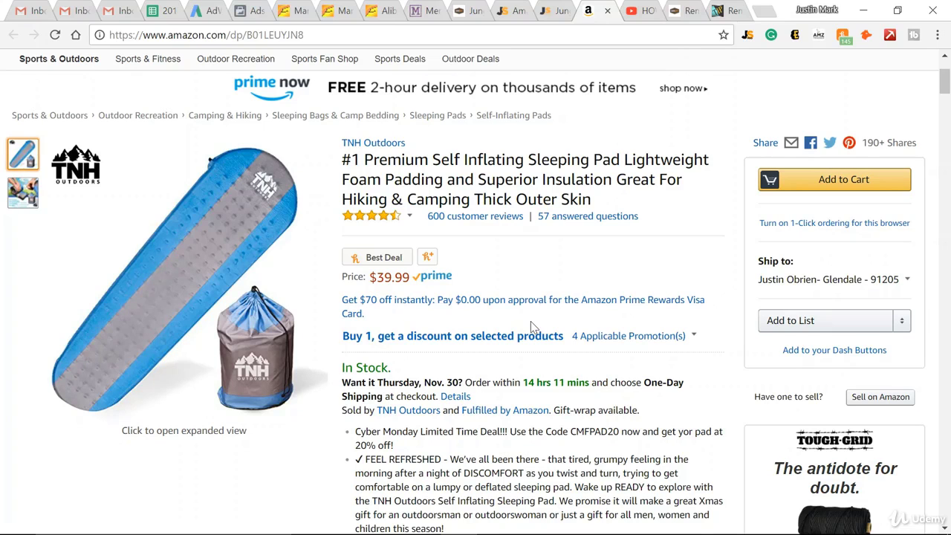
scroll(562, 239, down, 4)
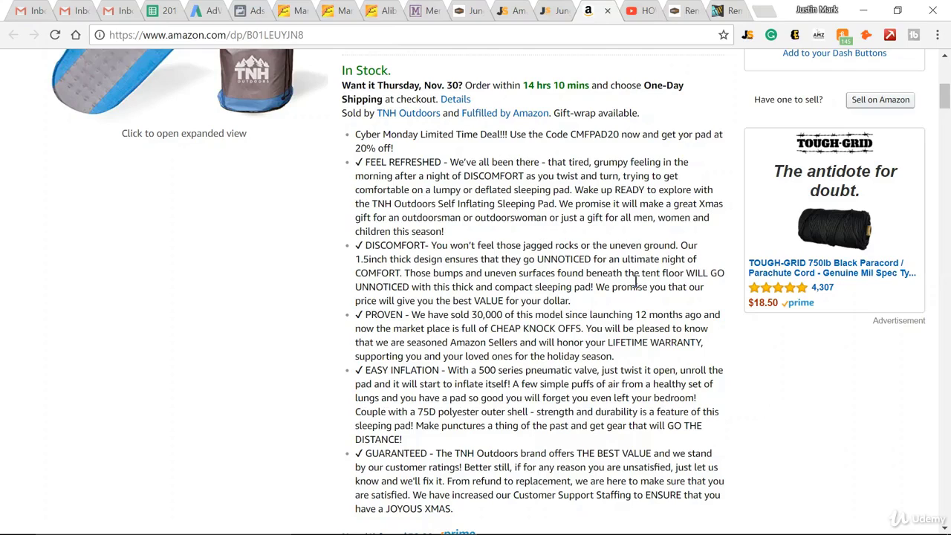
drag(546, 282, 598, 286)
scroll(627, 309, up, 3)
scroll(520, 407, down, 1)
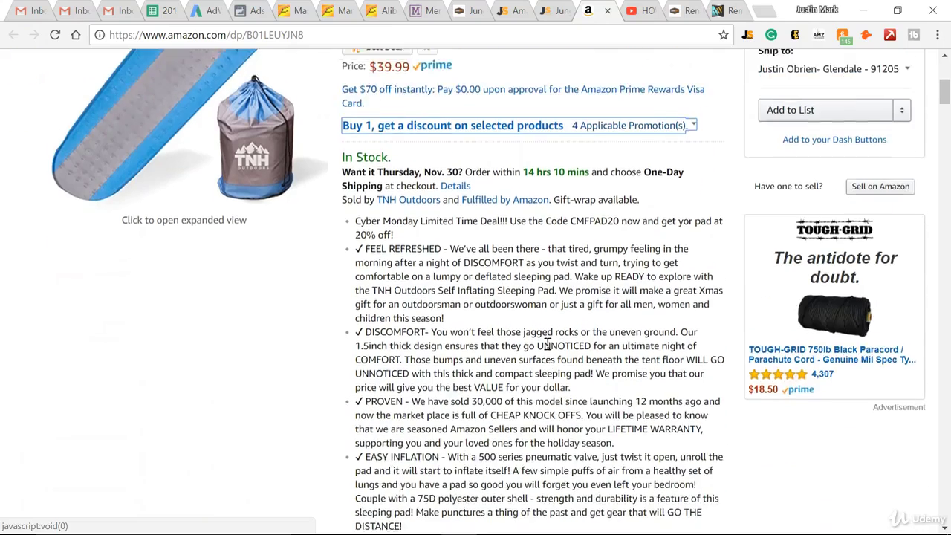
Search Amazon's Sports & Outdoors department for "Sleeping Pad", using the words copied from the listing's title
scroll(548, 344, up, 5)
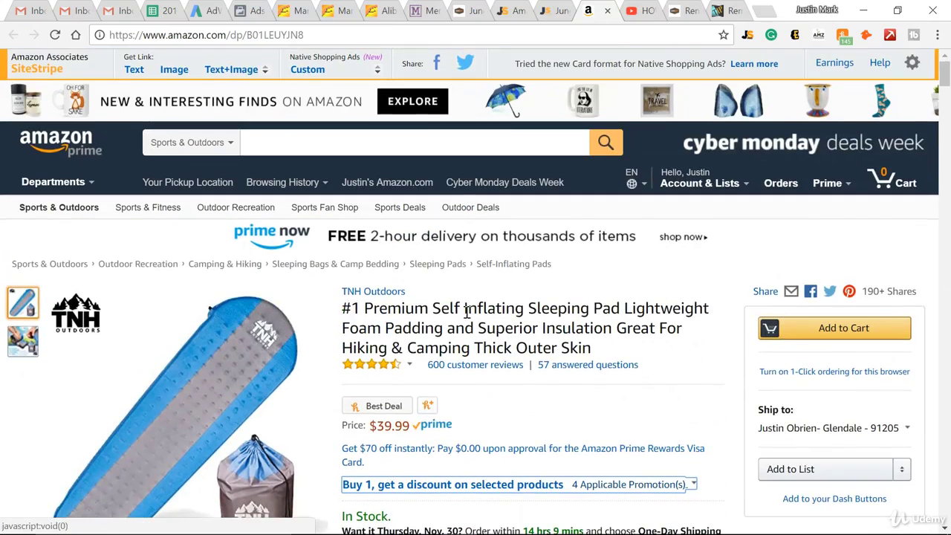
drag(529, 307, 624, 307)
key(ctrl+c)
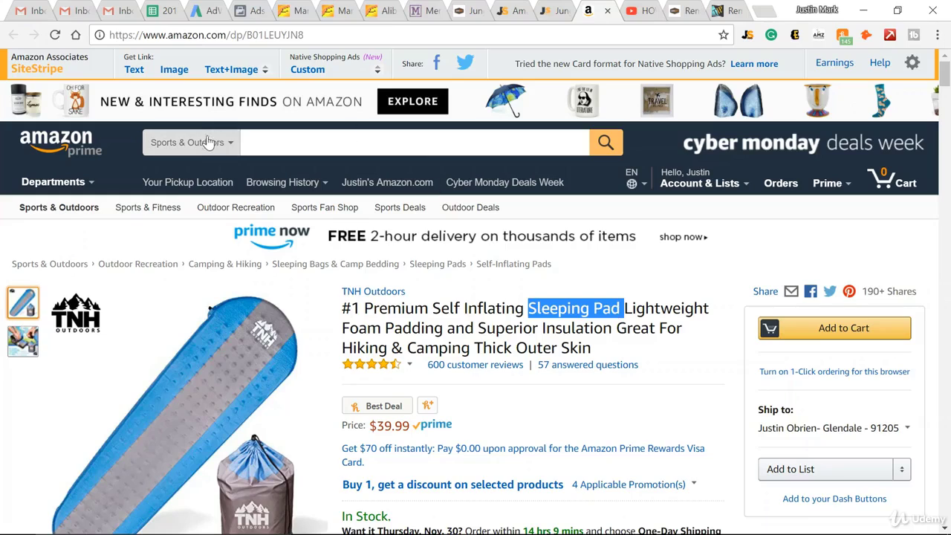
click(494, 140)
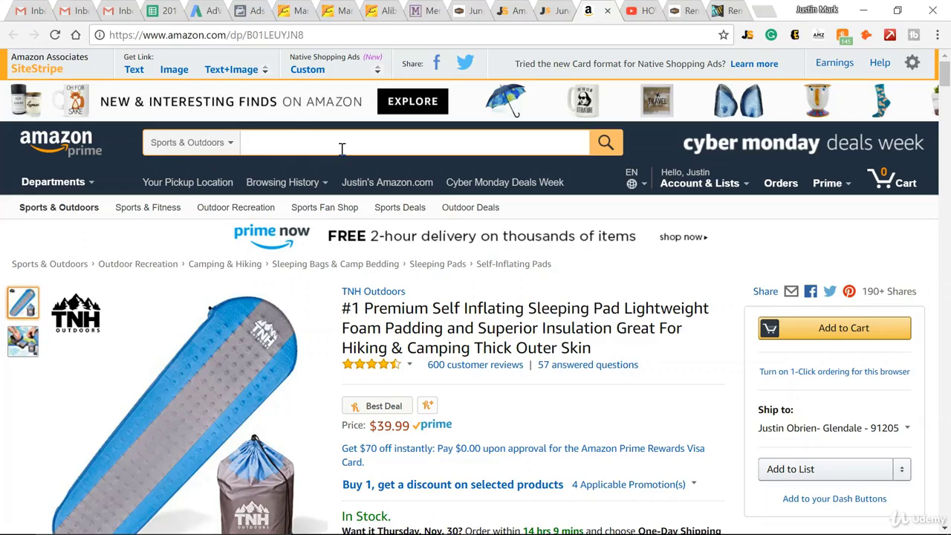
key(ctrl+v)
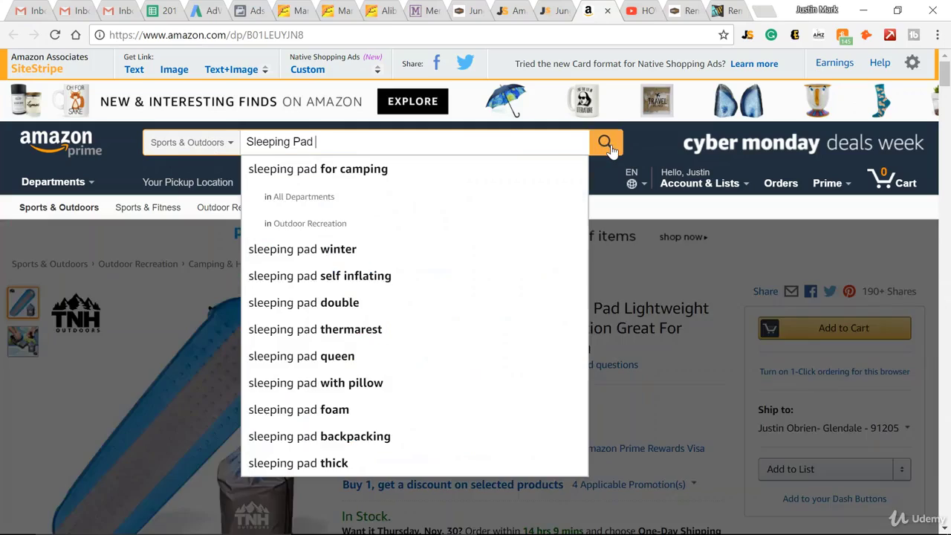
click(605, 146)
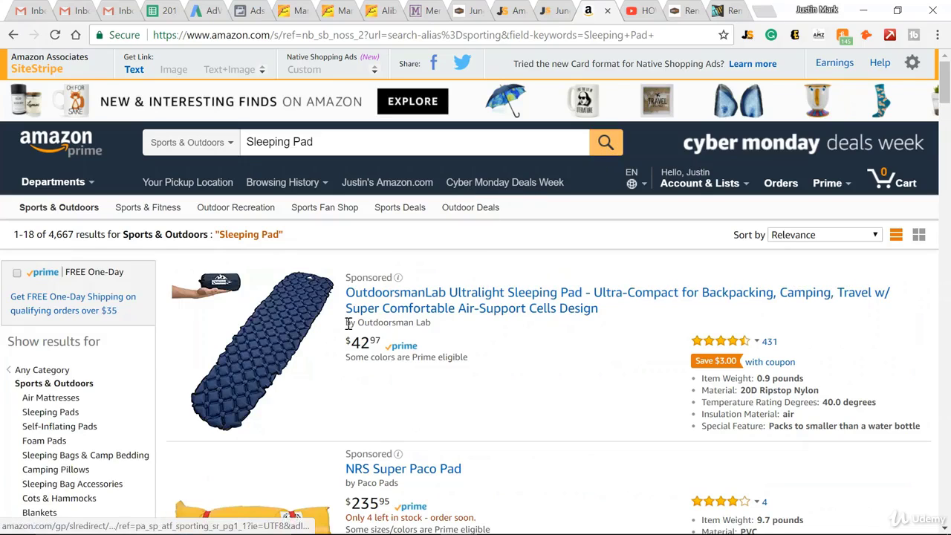
Run the Jungle Scout Pro extension on the Sleeping Pad search results and examine the averages, opportunity score and sponsored products' figures
scroll(437, 266, down, 6)
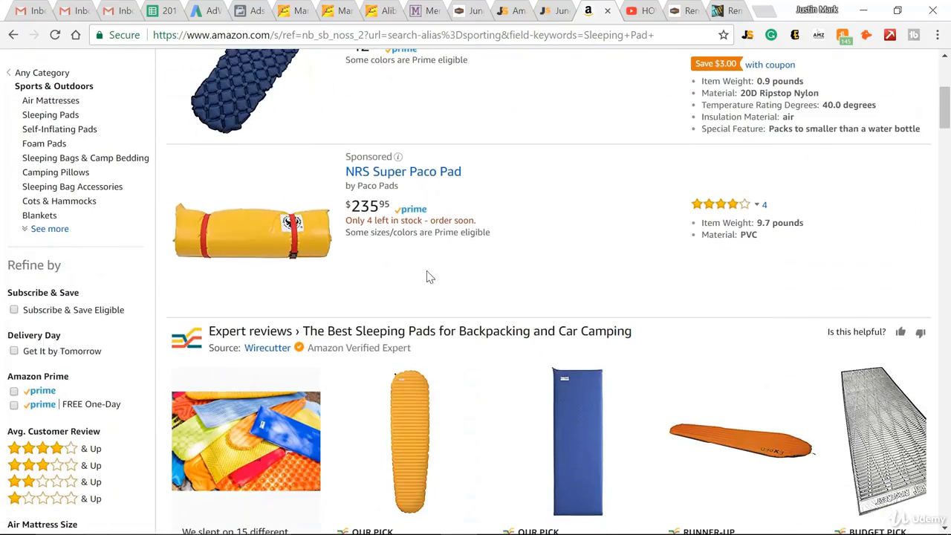
scroll(630, 250, down, 3)
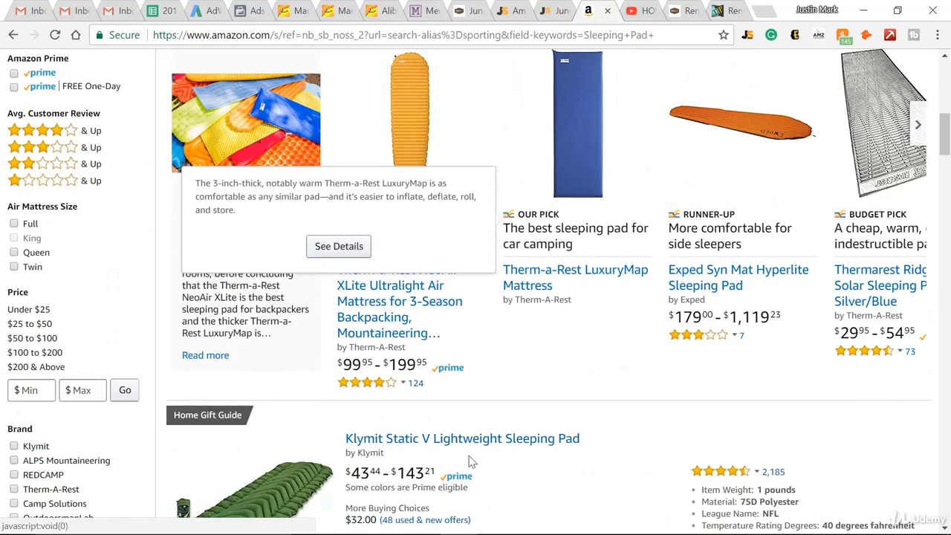
scroll(673, 356, down, 2)
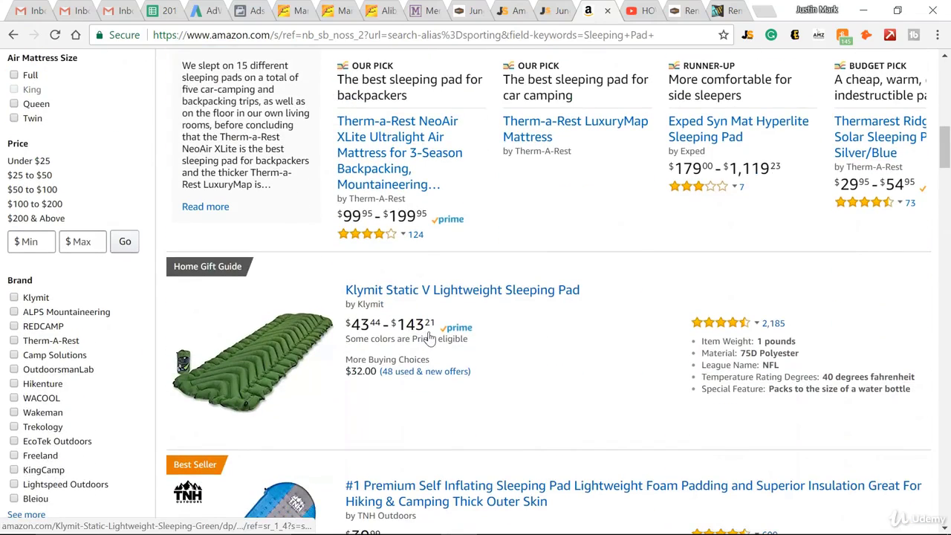
scroll(429, 338, down, 4)
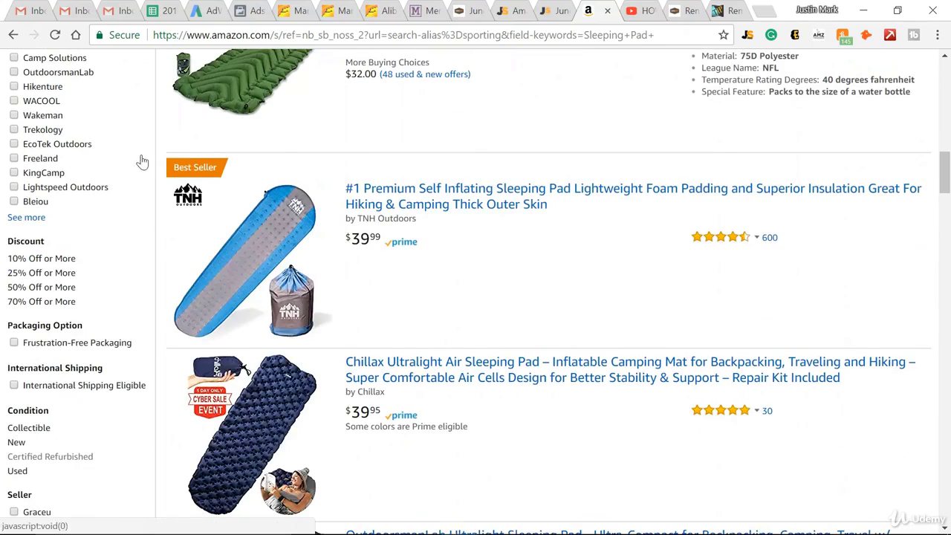
mouse_move(207, 175)
scroll(462, 292, down, 2)
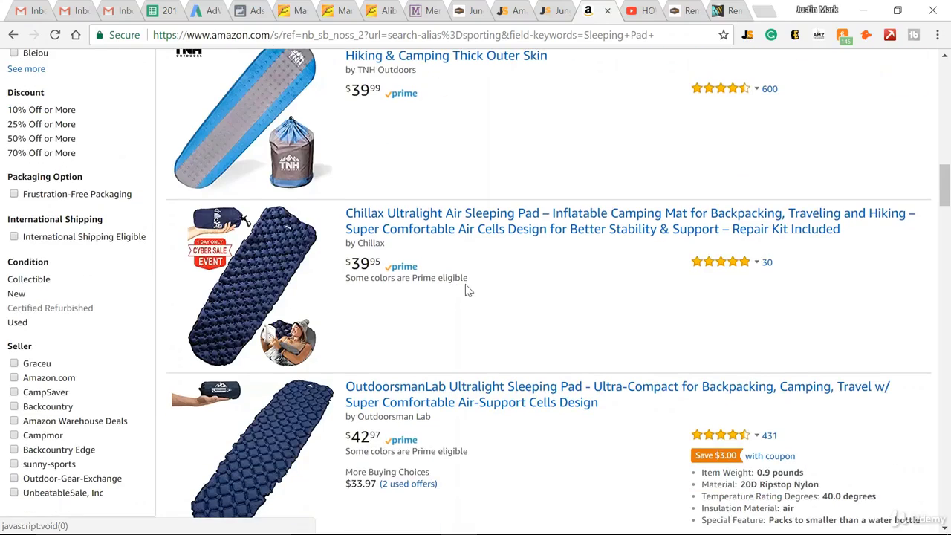
click(747, 35)
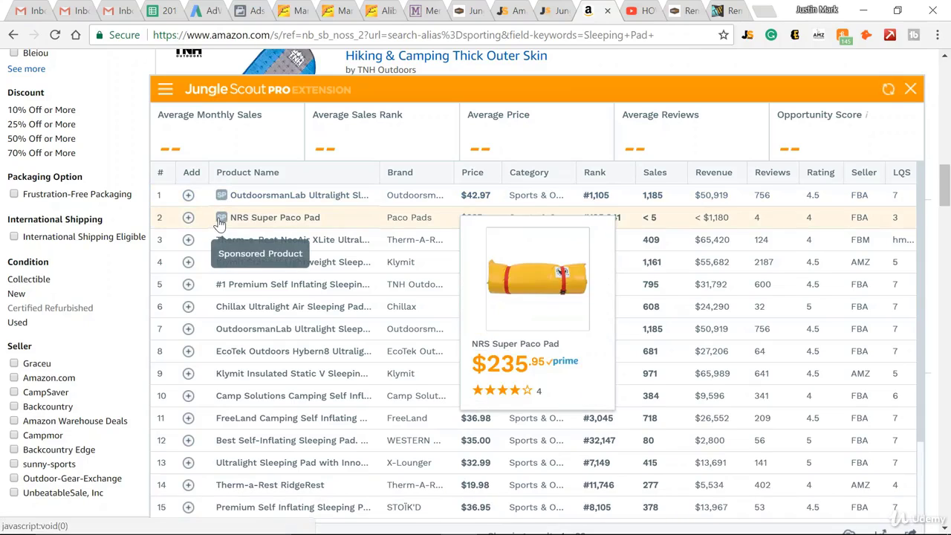
mouse_move(223, 194)
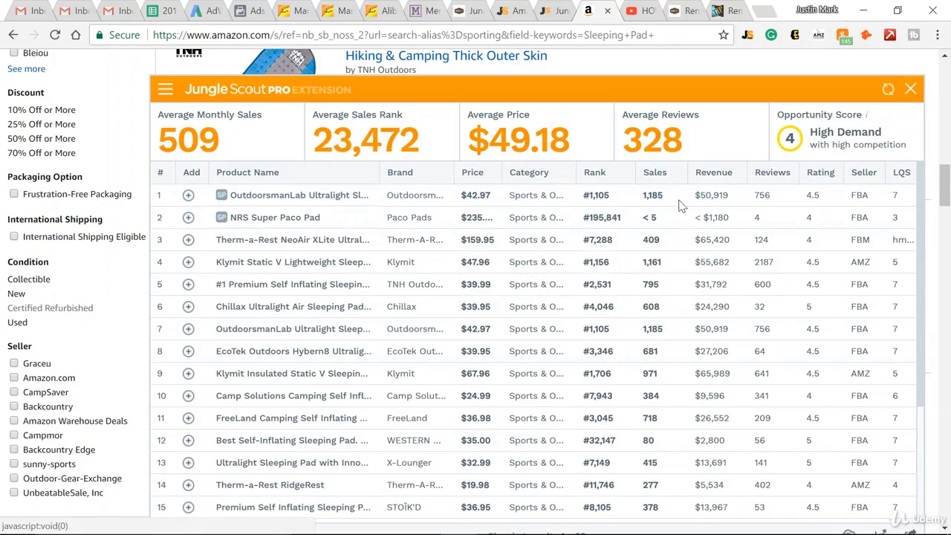
click(777, 217)
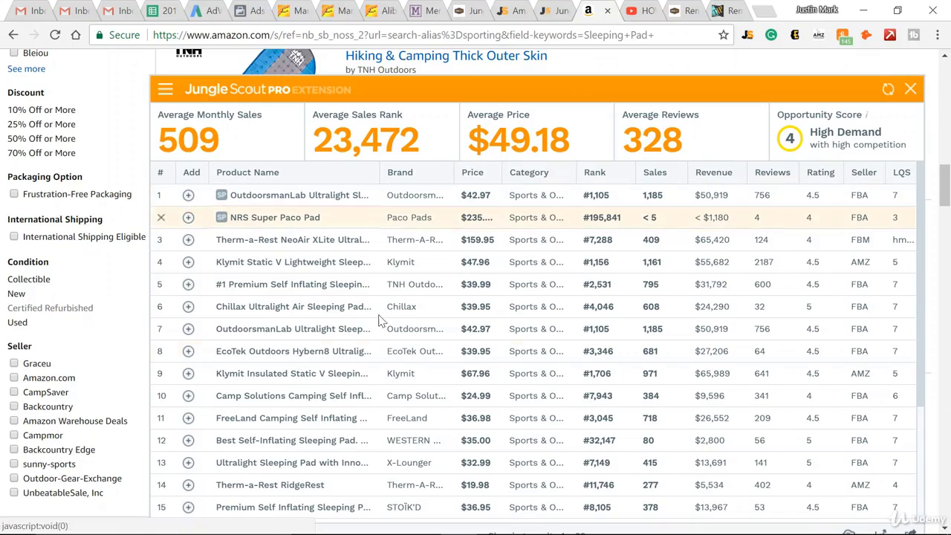
Check the marketplace price histories of the first OutdoorsmanLab pad and the Therm-a-Rest NeoAir XLite, and close the extension
click(476, 197)
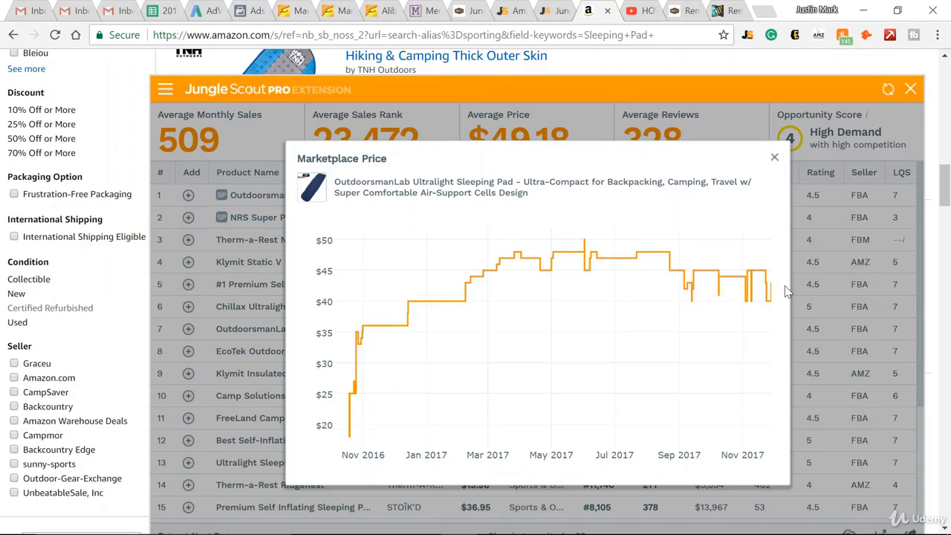
click(775, 160)
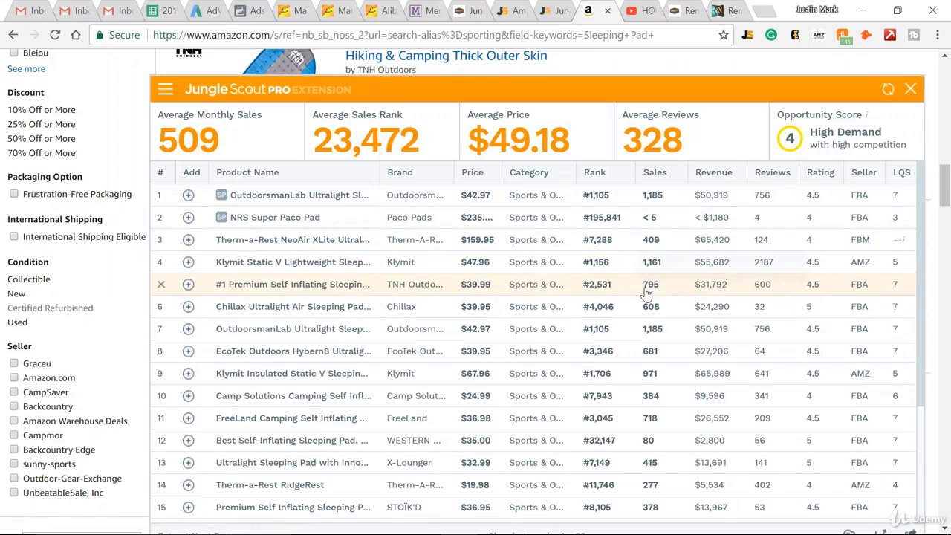
mouse_move(241, 288)
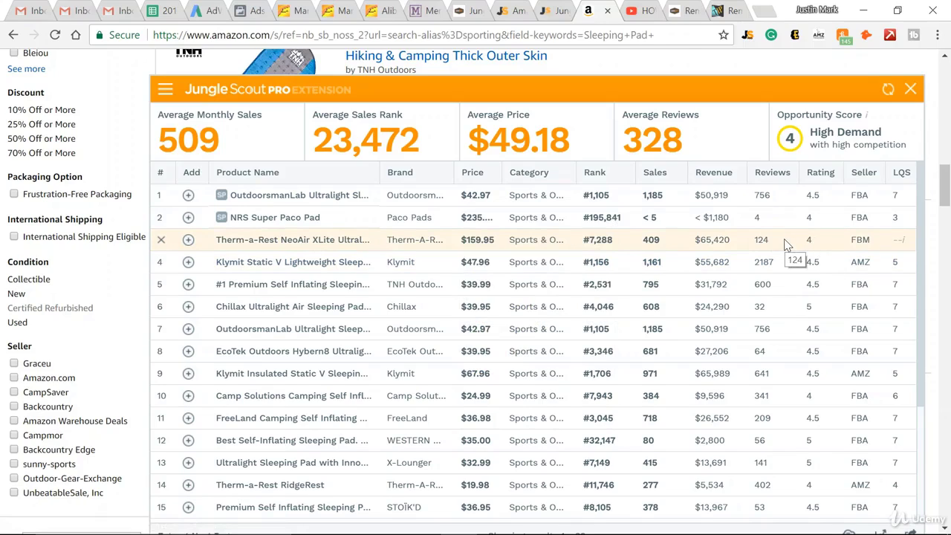
click(473, 240)
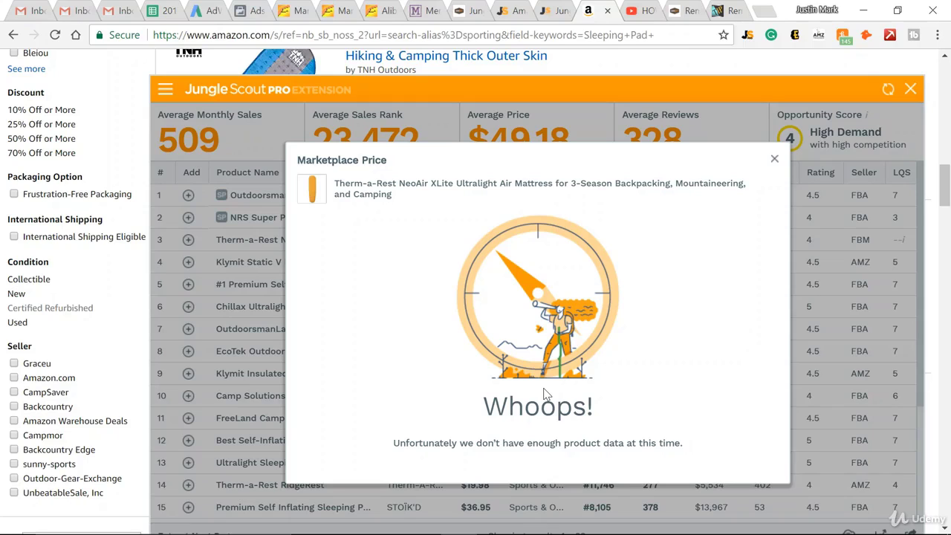
click(773, 161)
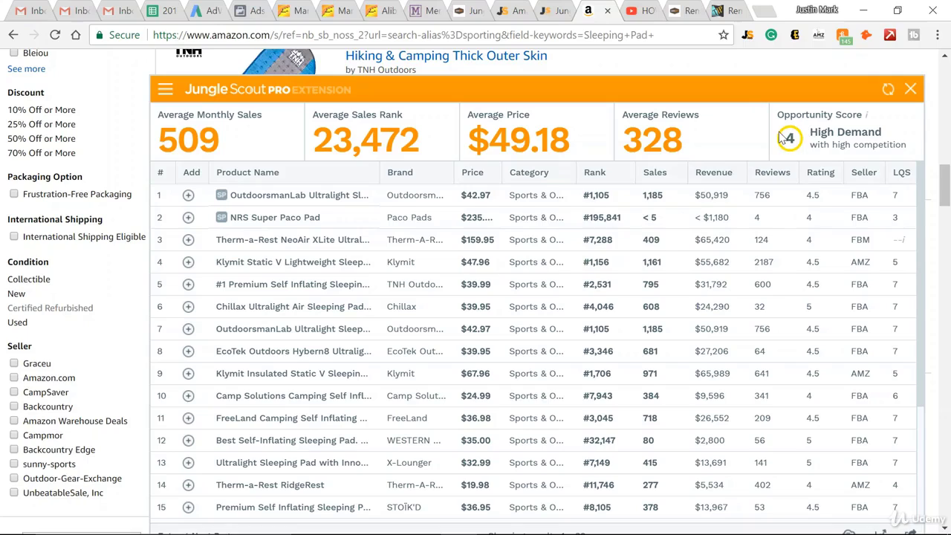
mouse_move(804, 118)
click(910, 90)
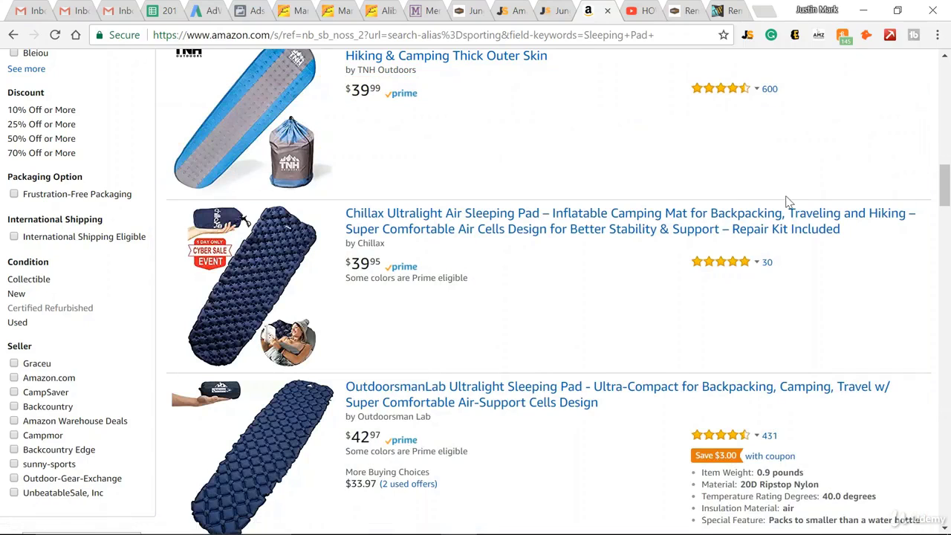
Browse the sleeping pad search results, comparing the competing products' designs, prices, ratings and review counts
scroll(260, 215, down, 3)
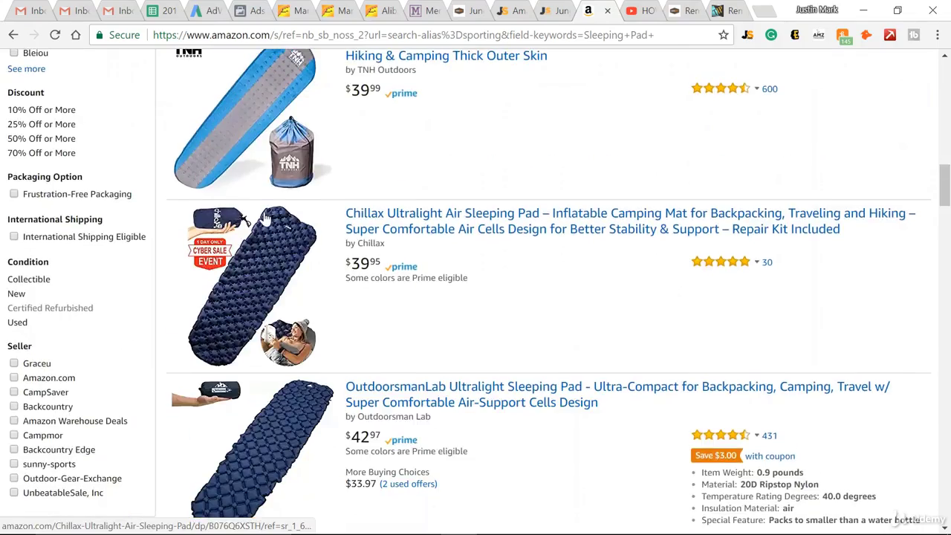
scroll(291, 312, up, 4)
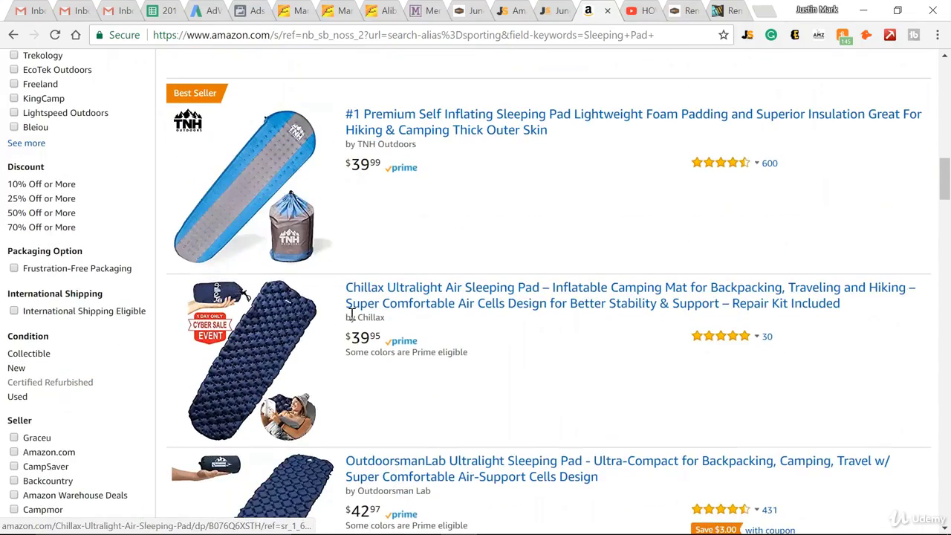
scroll(357, 312, down, 4)
scroll(382, 315, down, 2)
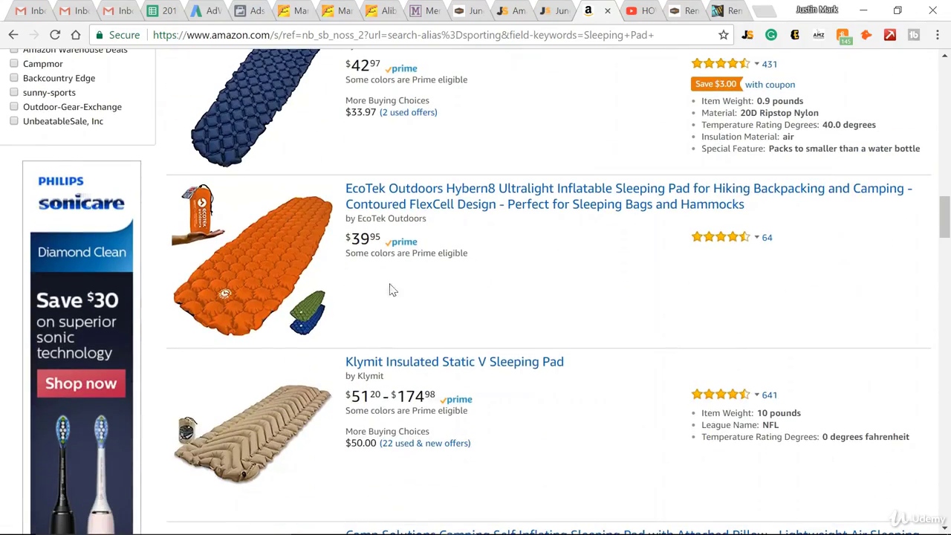
scroll(278, 286, down, 3)
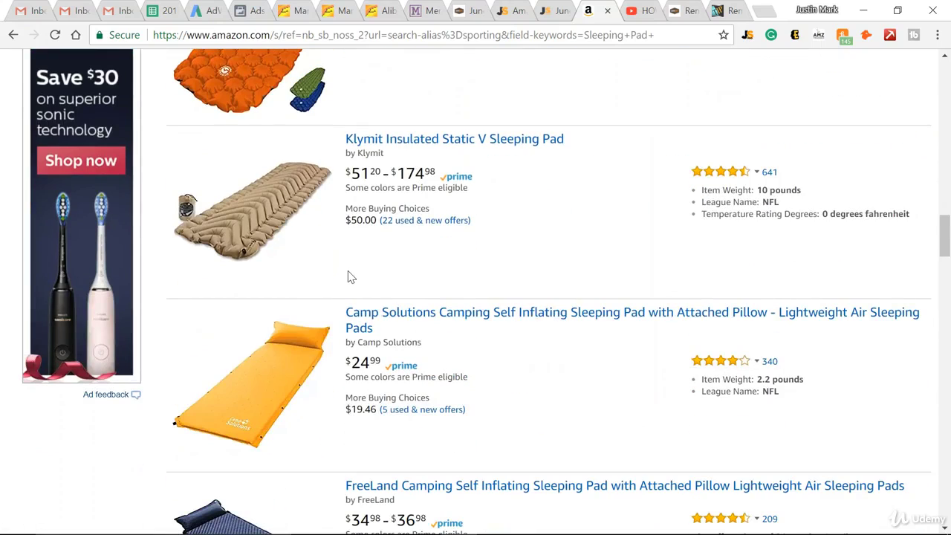
scroll(345, 269, down, 7)
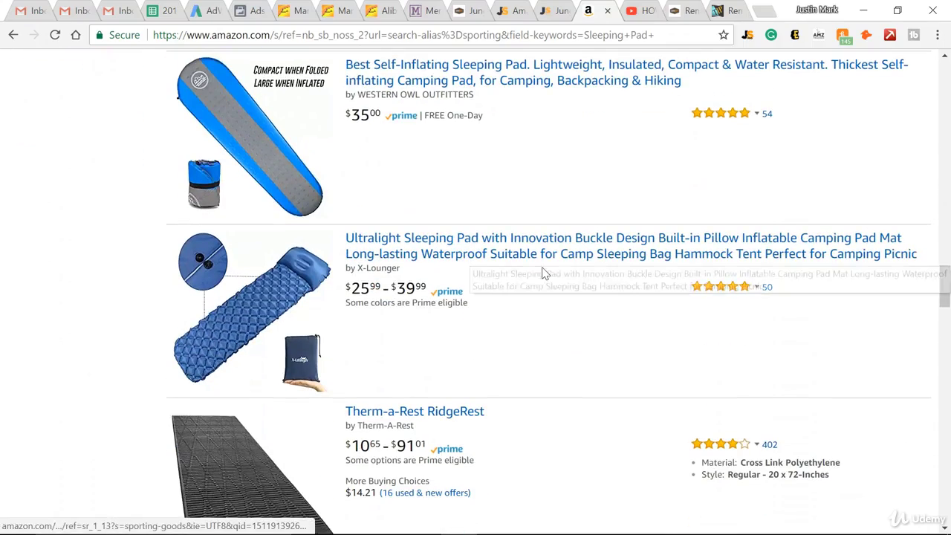
scroll(532, 304, down, 2)
scroll(530, 304, down, 3)
scroll(527, 303, up, 3)
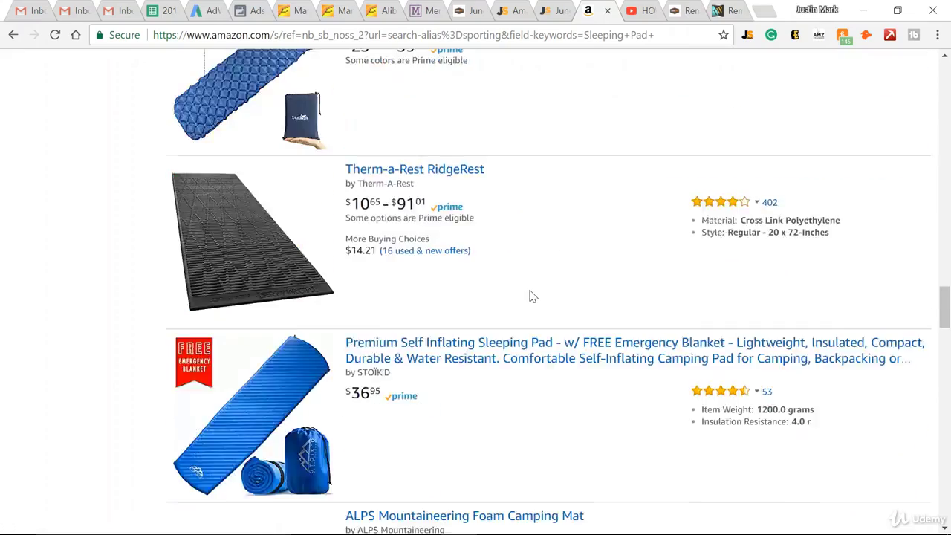
scroll(509, 306, up, 15)
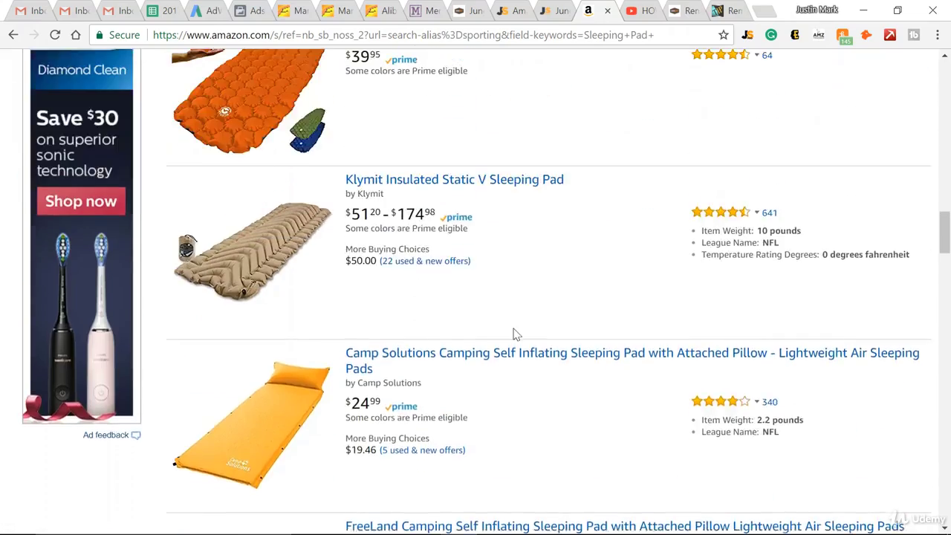
scroll(508, 358, up, 5)
scroll(510, 344, down, 4)
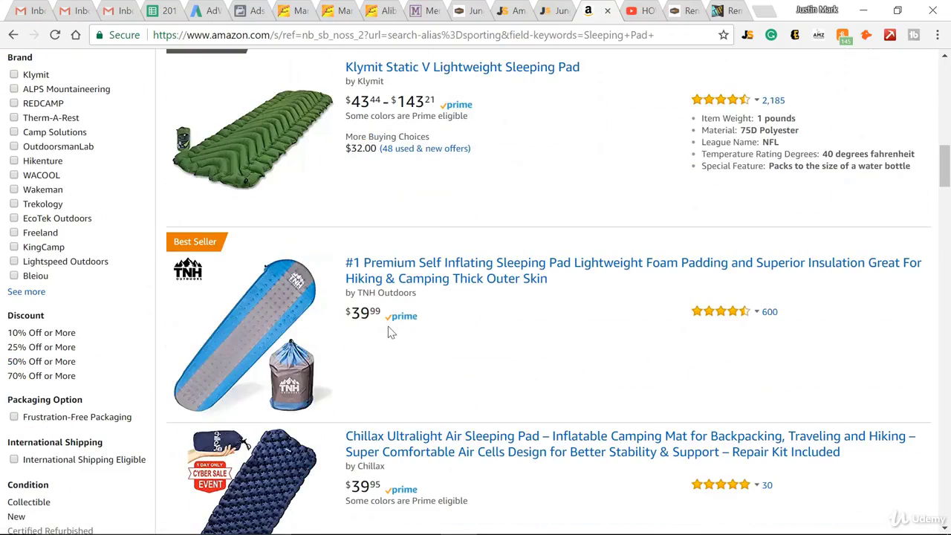
Open the best-selling TNH Outdoors self-inflating sleeping pad from the search results and go to its customer reviews
mouse_move(207, 247)
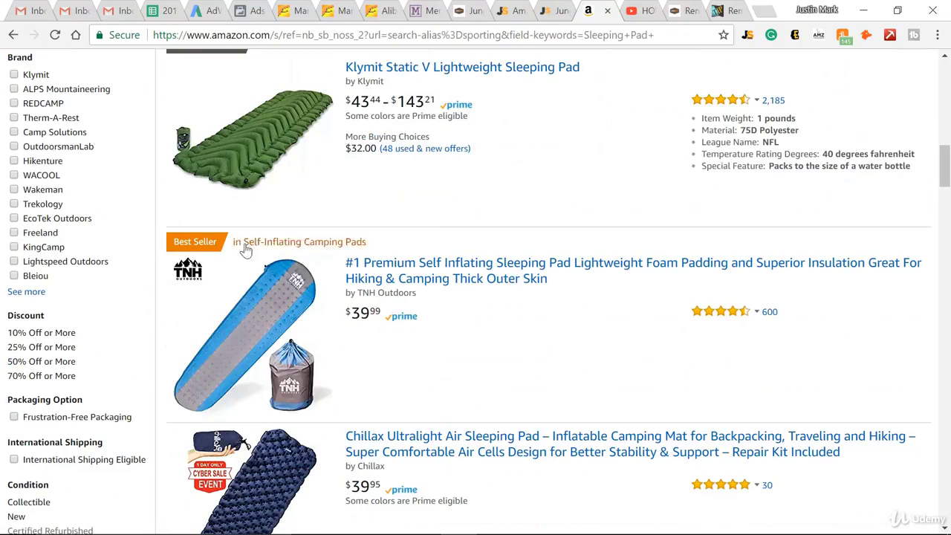
click(439, 282)
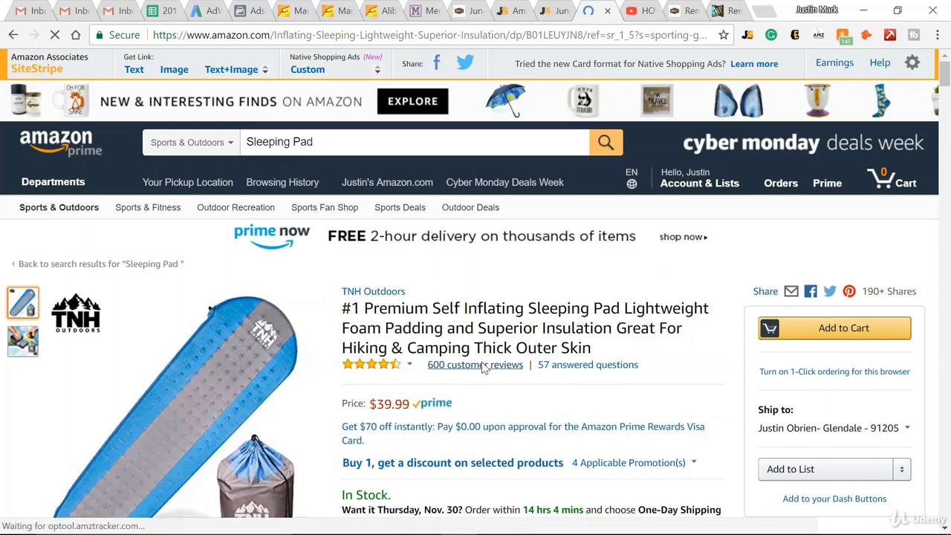
click(484, 365)
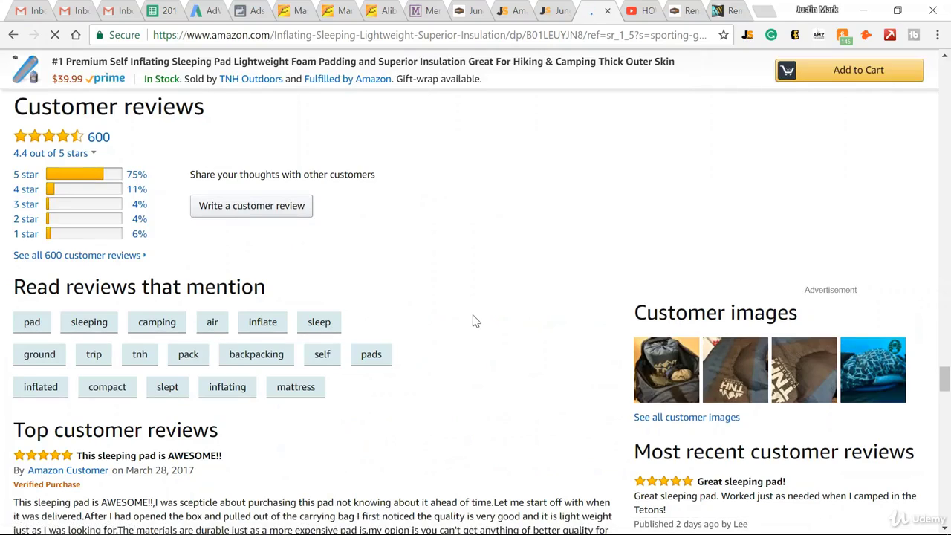
scroll(458, 306, up, 3)
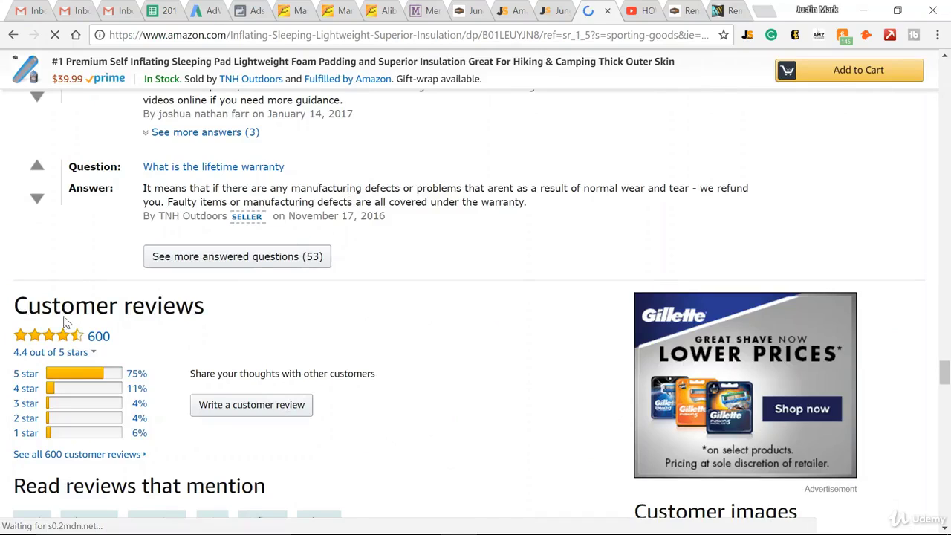
Show only the sleeping pad's 1-star reviews and read through the buyers' complaints about its quality
click(25, 439)
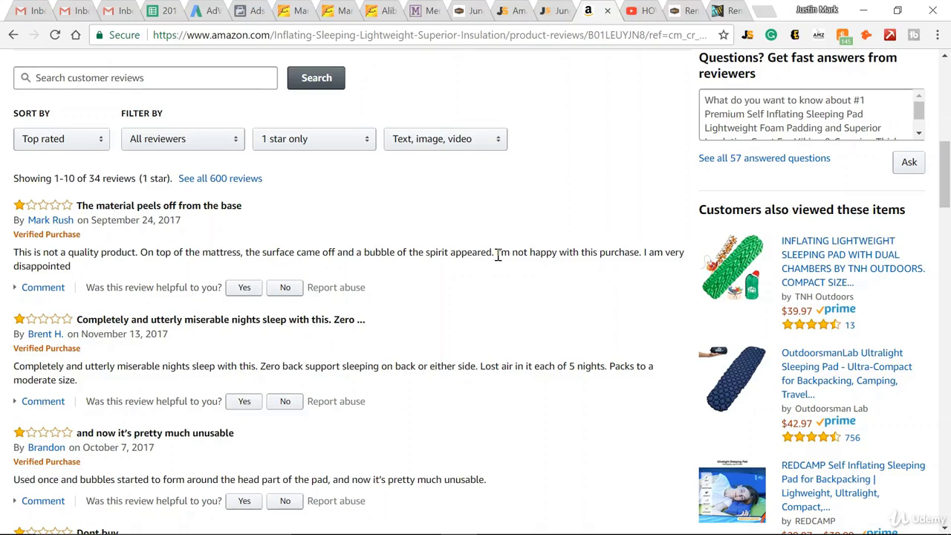
scroll(85, 361, down, 3)
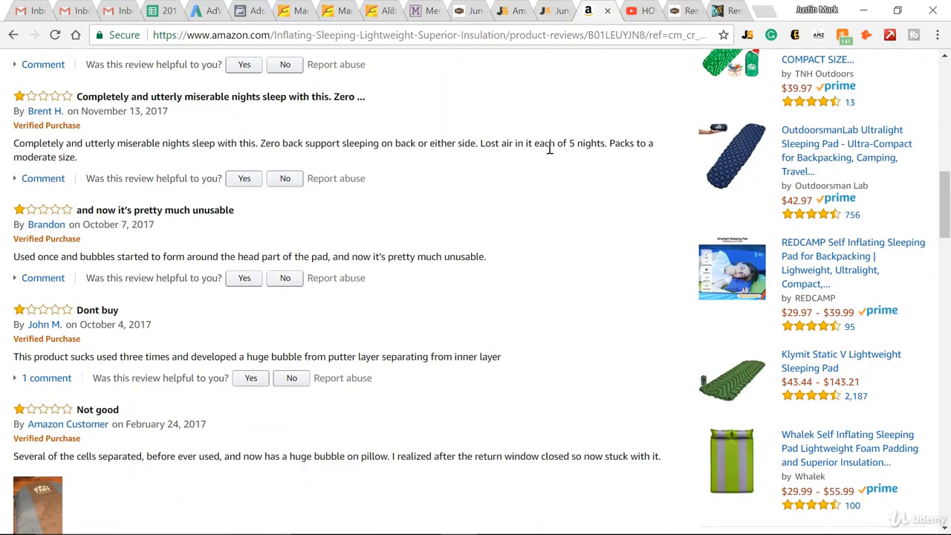
scroll(546, 145, down, 2)
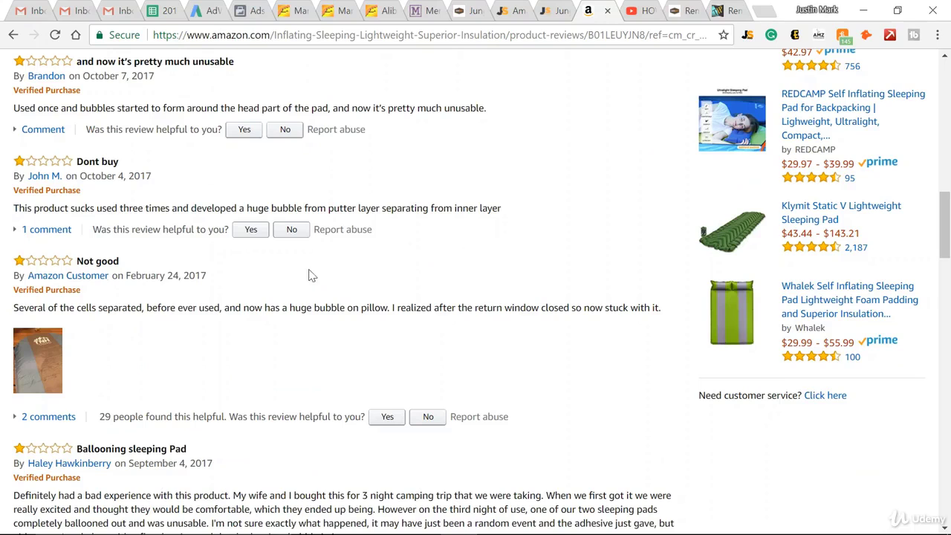
scroll(250, 340, down, 3)
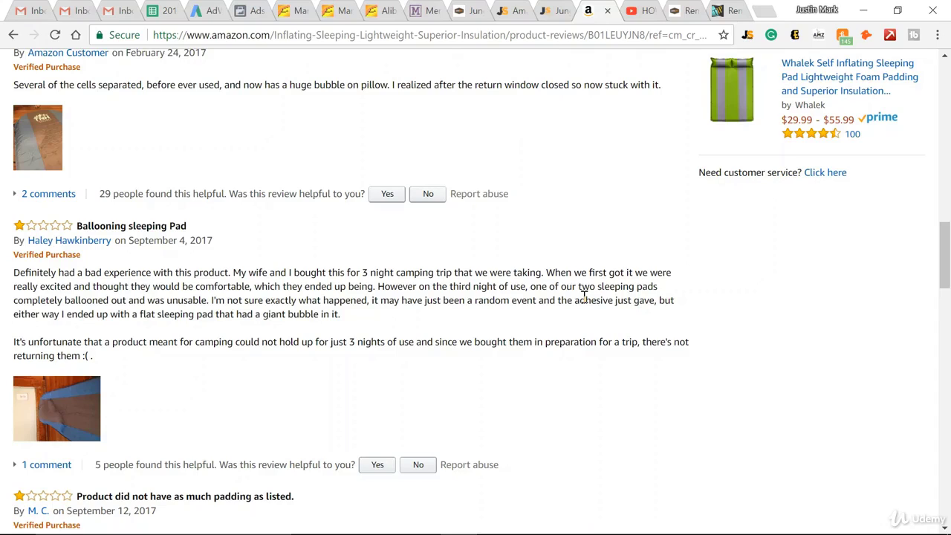
Go to alibaba.com and search its products for "sleeping pad camping inflatable"
scroll(584, 295, down, 6)
click(384, 35)
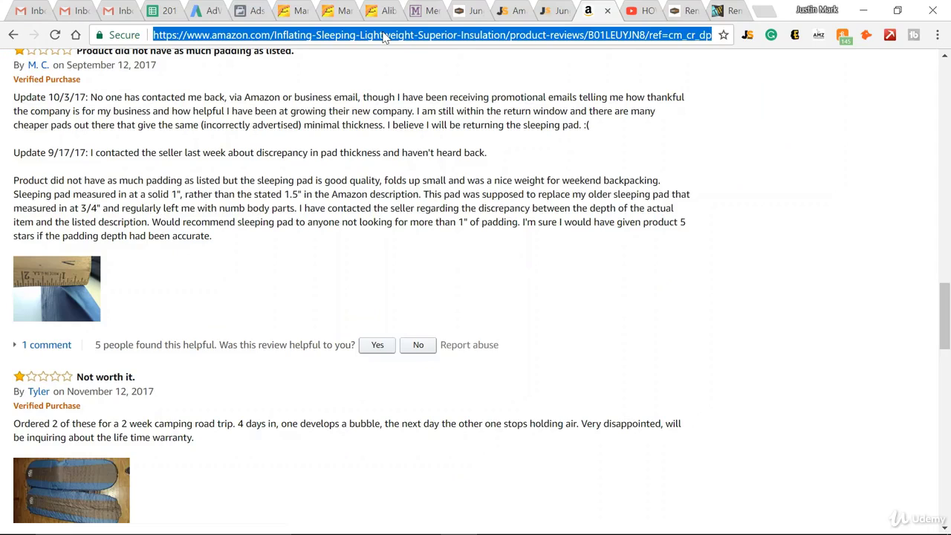
text(alibaba.com)
key(Return)
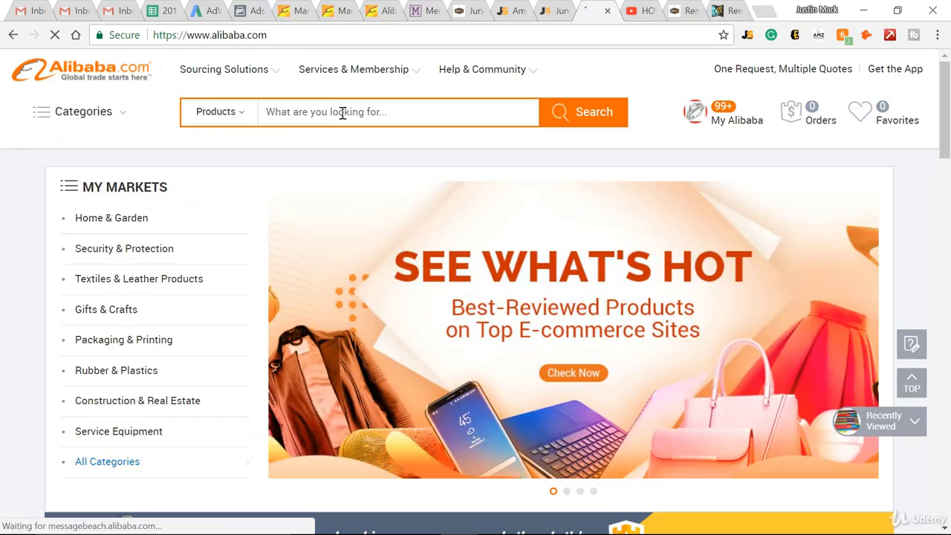
text(Sleeping Pad)
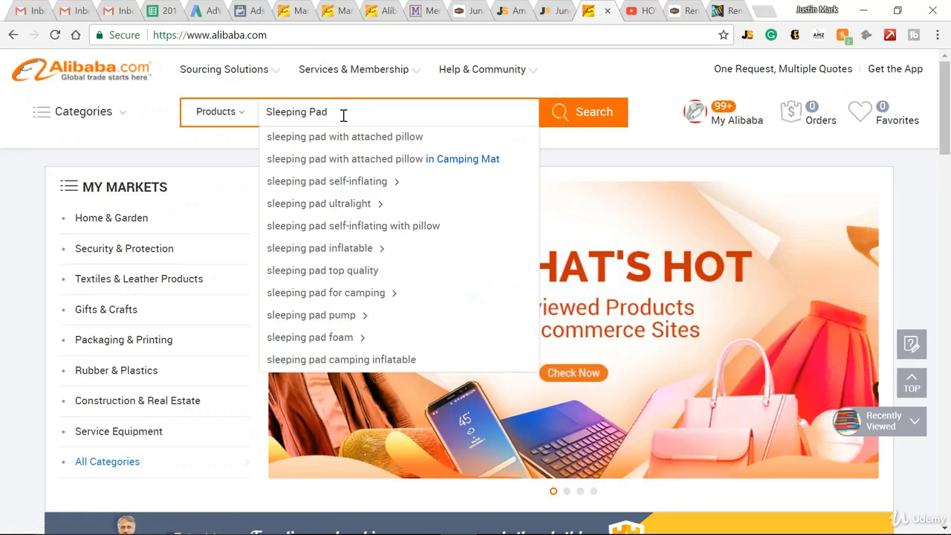
text(c)
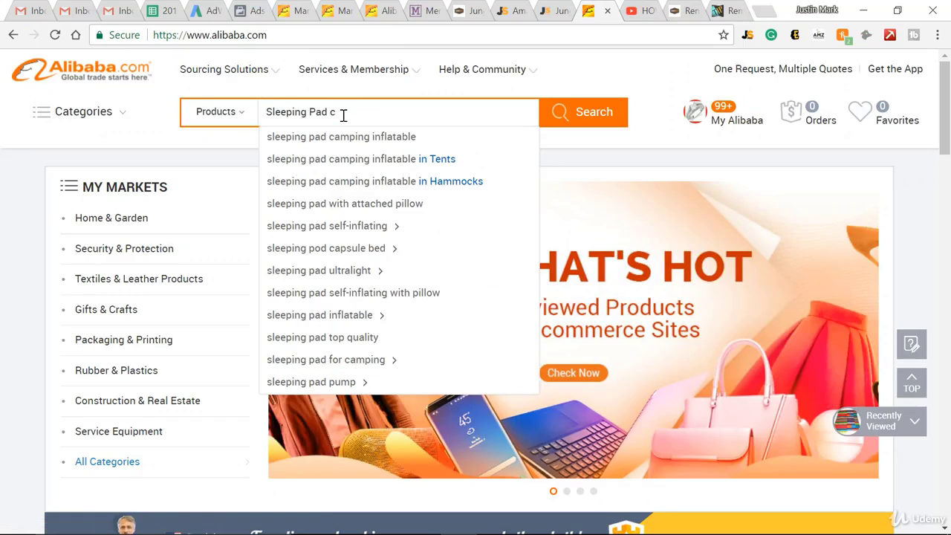
text(ampin)
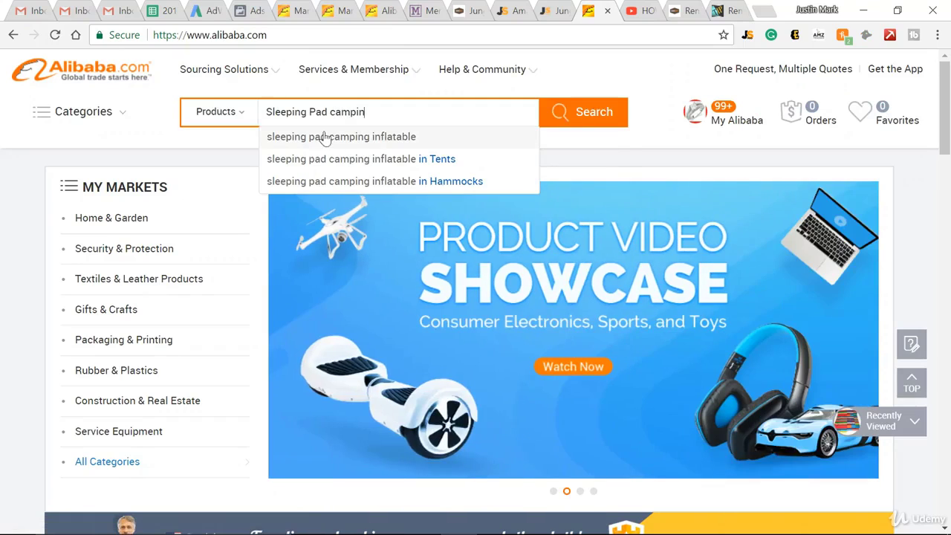
click(411, 138)
click(569, 121)
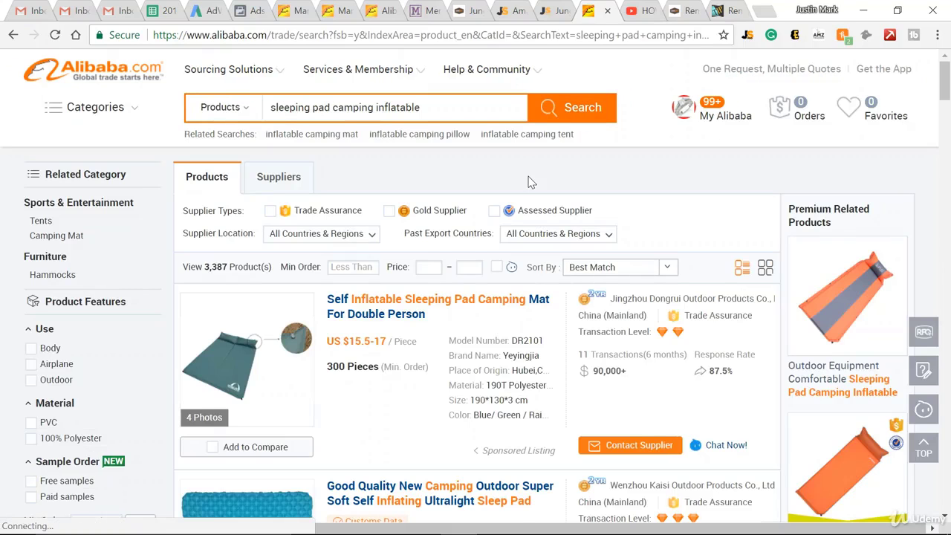
Browse the inflatable sleeping pad supplier listings, comparing unit prices, minimum orders, materials and sizes
scroll(530, 182, down, 3)
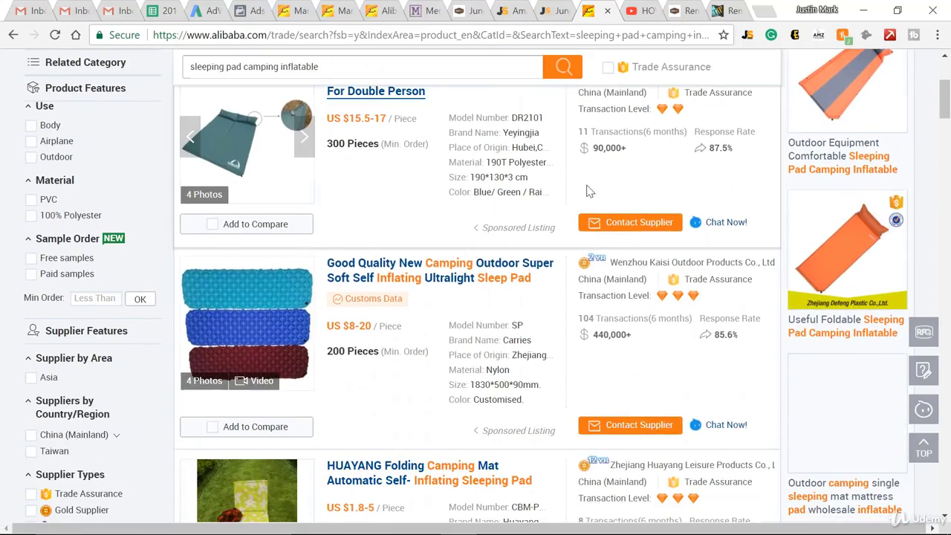
scroll(551, 294, up, 1)
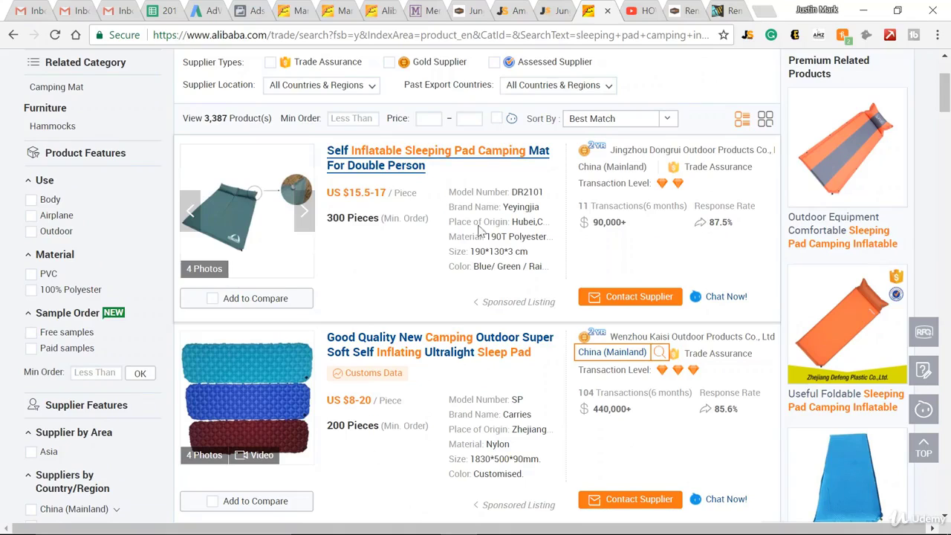
scroll(381, 222, down, 1)
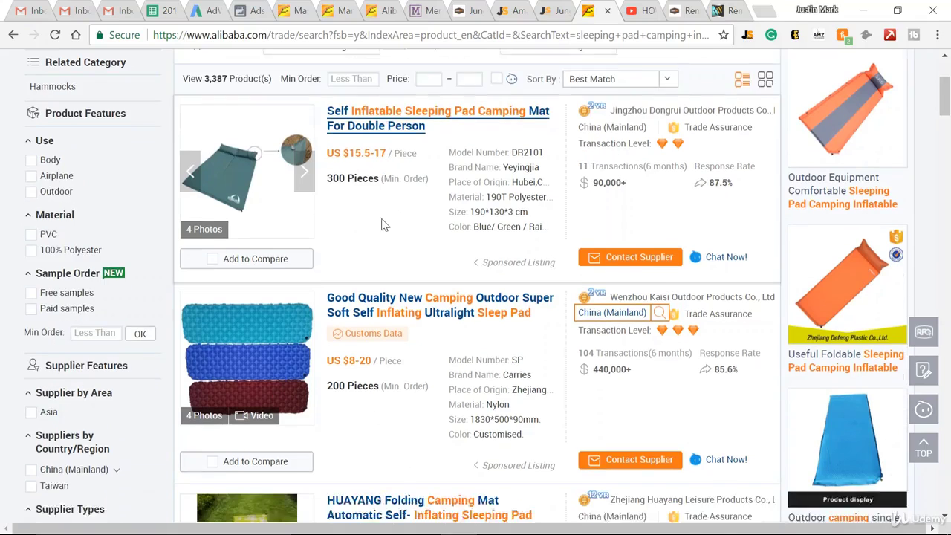
scroll(458, 341, down, 2)
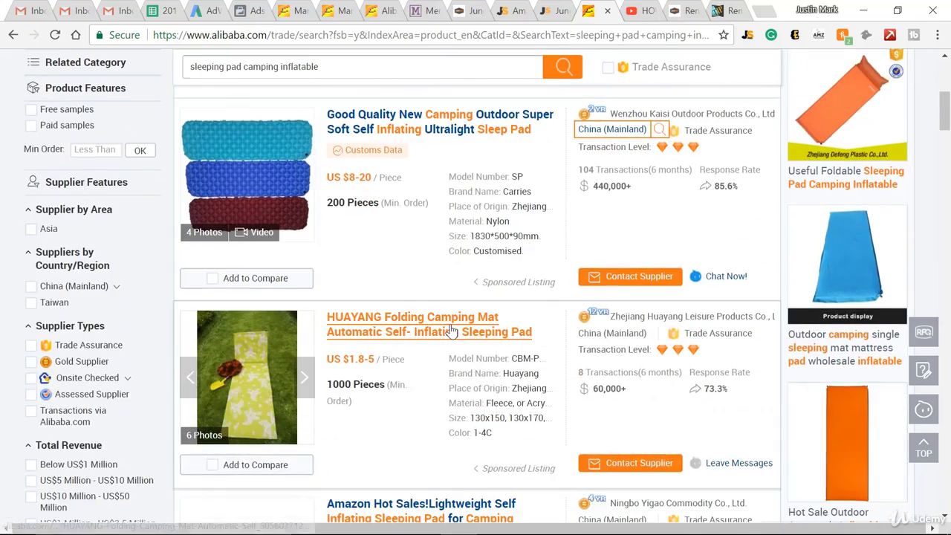
scroll(458, 327, down, 1)
scroll(457, 327, down, 5)
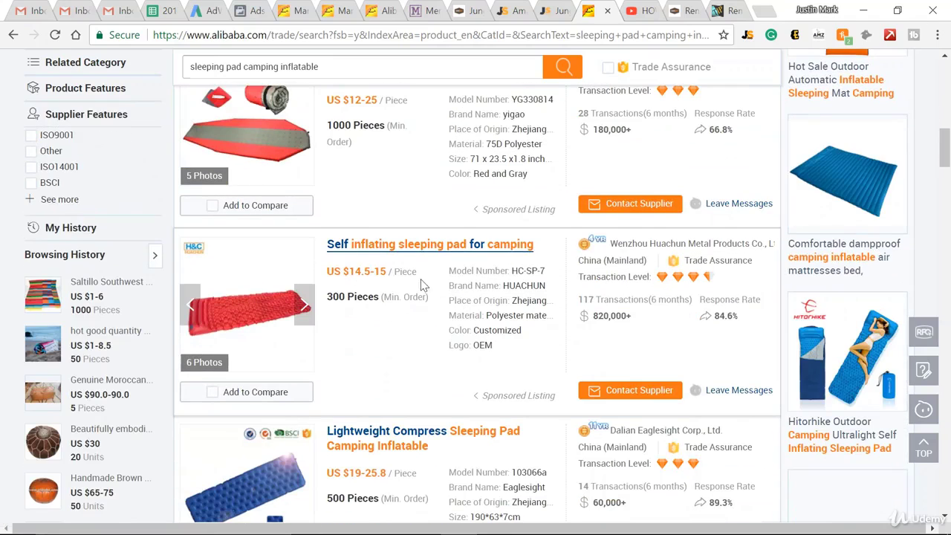
scroll(424, 286, down, 1)
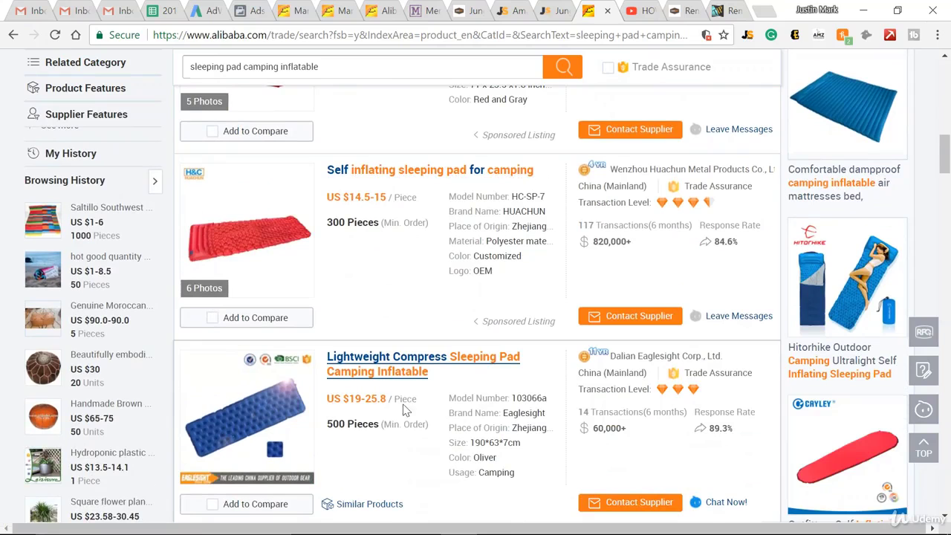
scroll(386, 348, up, 2)
scroll(386, 347, up, 1)
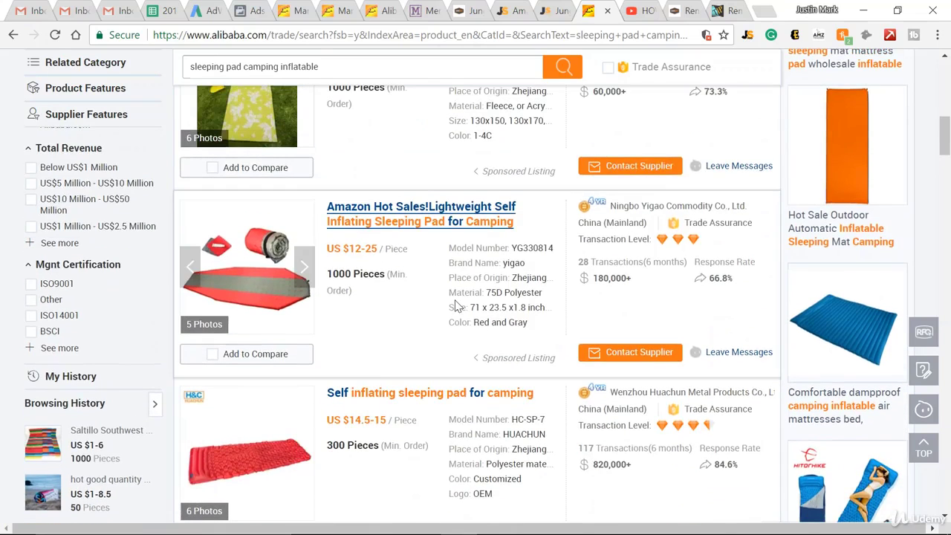
Return to the Amazon sleeping pad search results and run the Jungle Scout extension on them to review demand and competition
right_click(14, 35)
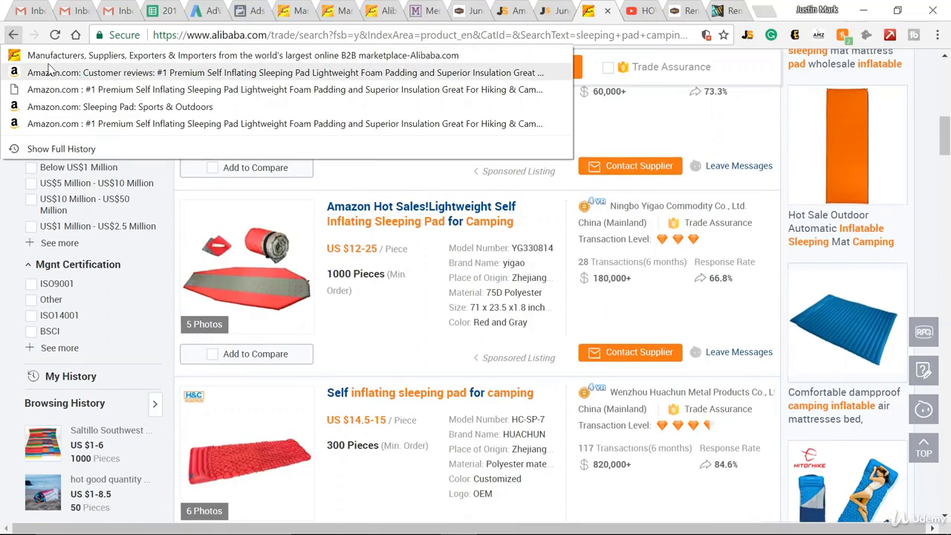
click(50, 106)
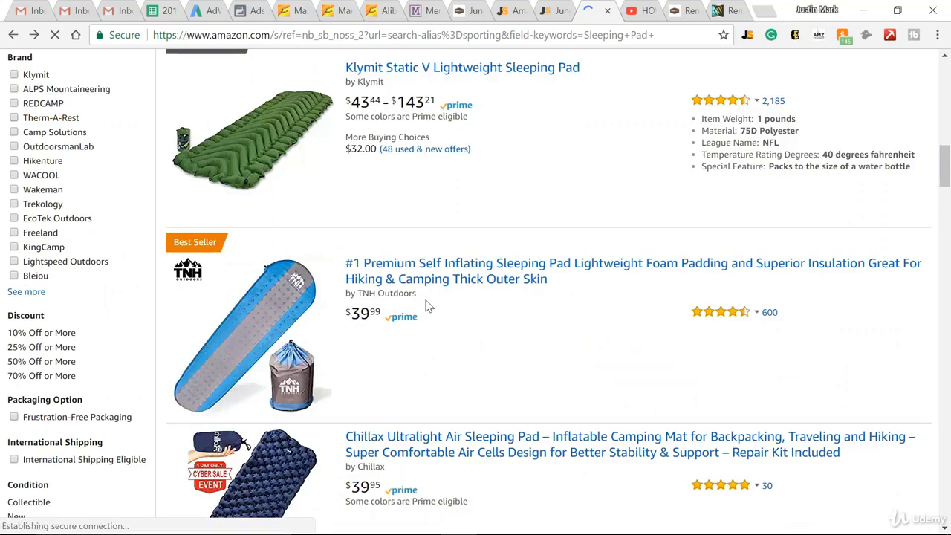
click(747, 37)
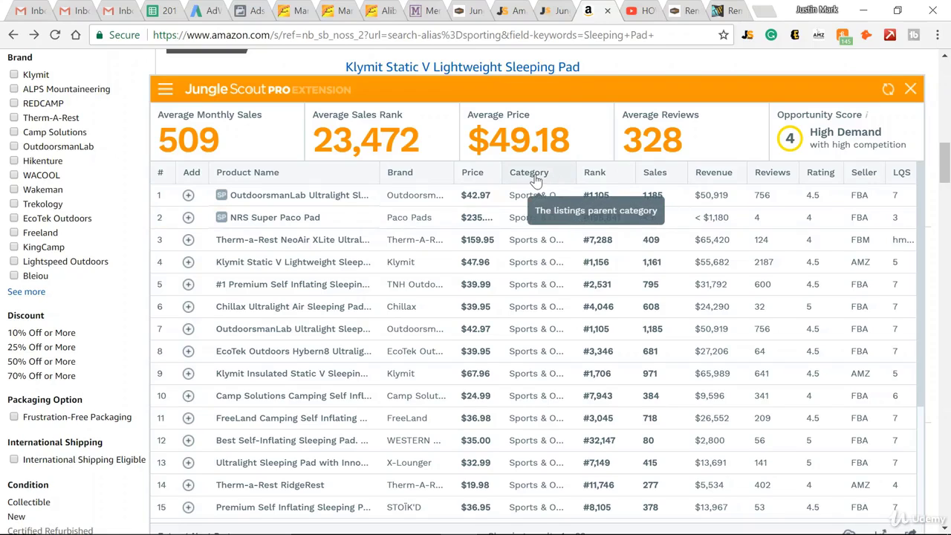
In the Jungle Scout product database, check the FBA fee breakdown of the TNH Outdoors self-inflating sleeping pad and close it
click(554, 10)
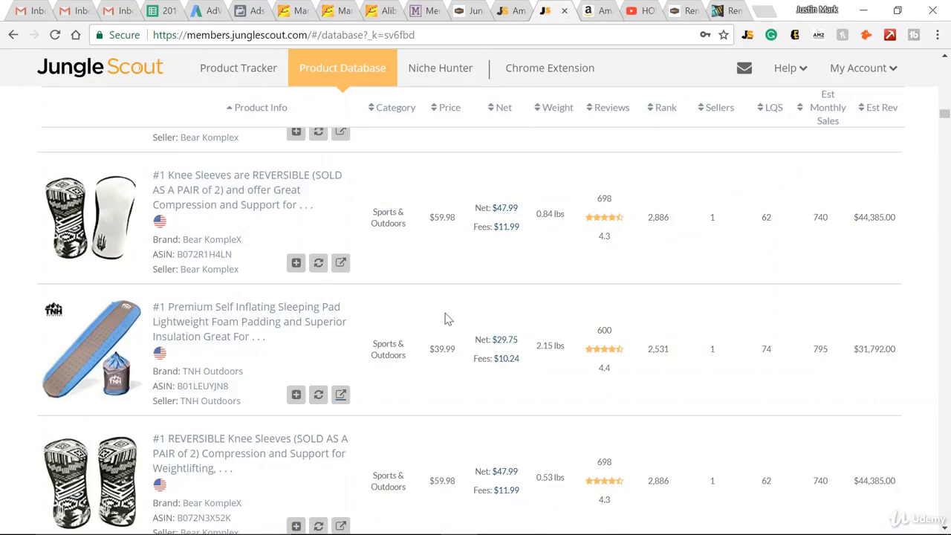
click(507, 363)
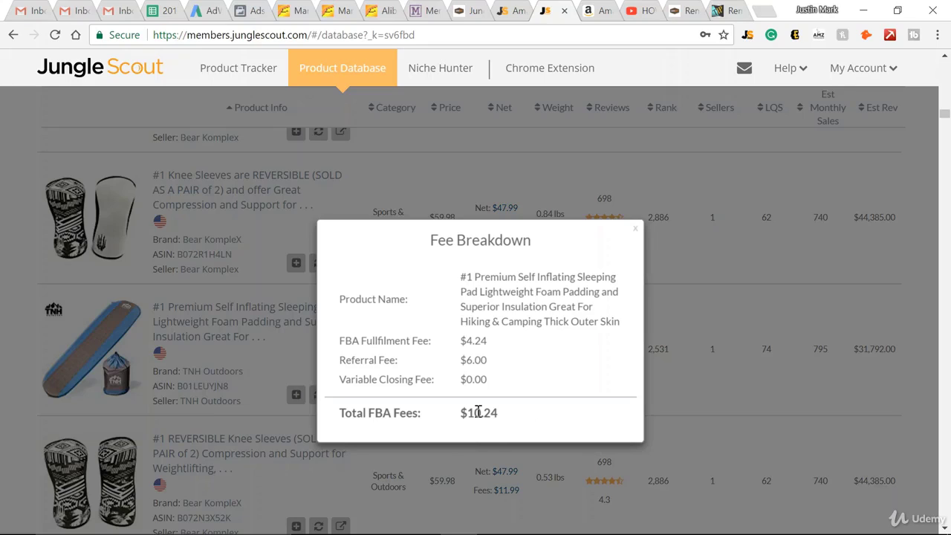
click(636, 230)
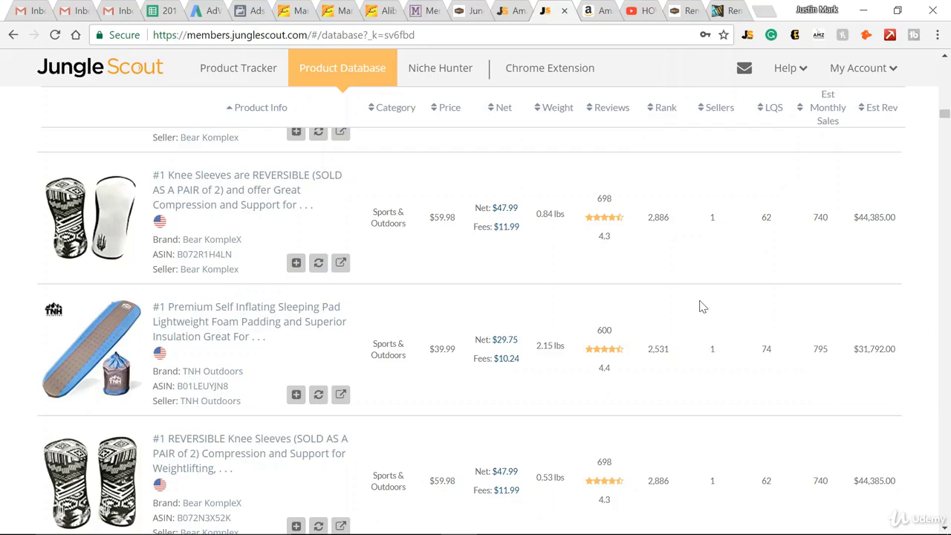
In Calculator, subtract 35.24 in unit costs from the 39.99 selling price and multiply the profit by 795 monthly sales
text(39)
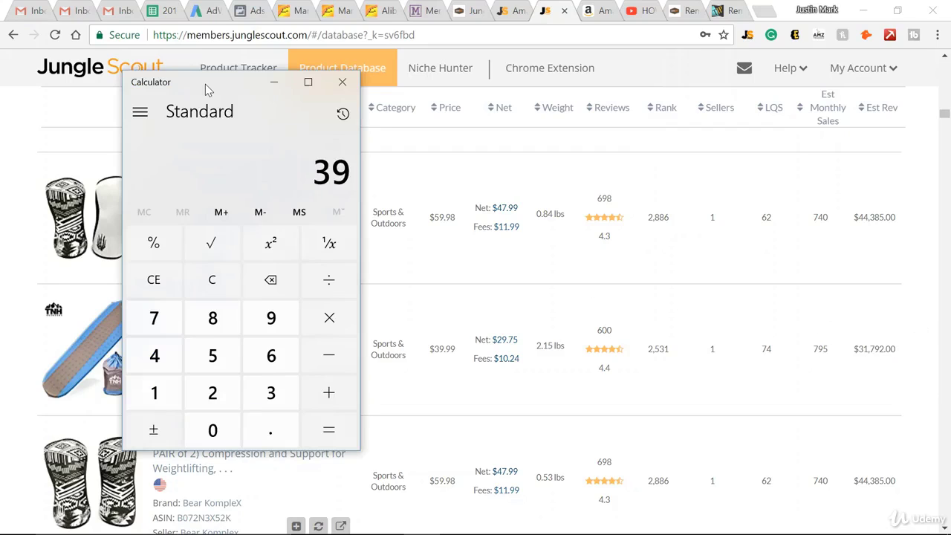
text(.99)
key(minus)
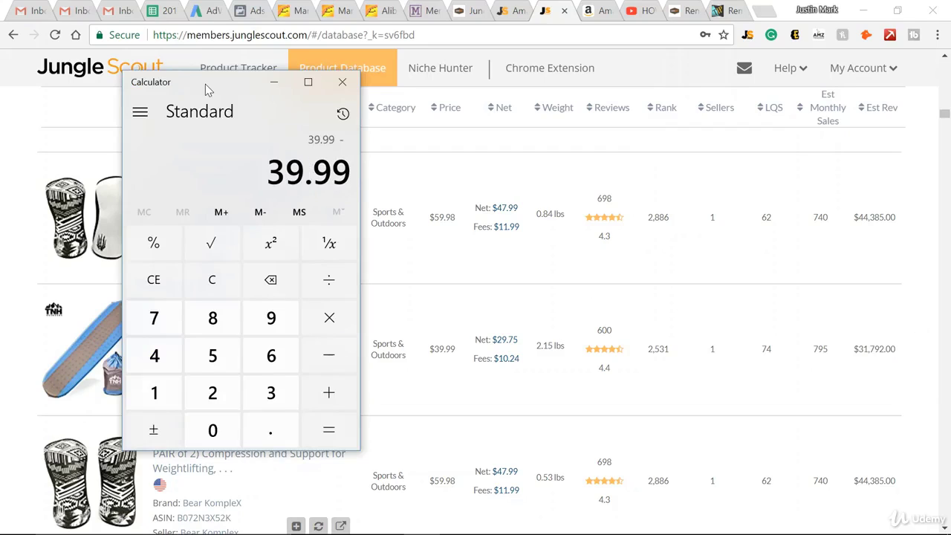
text(35.24)
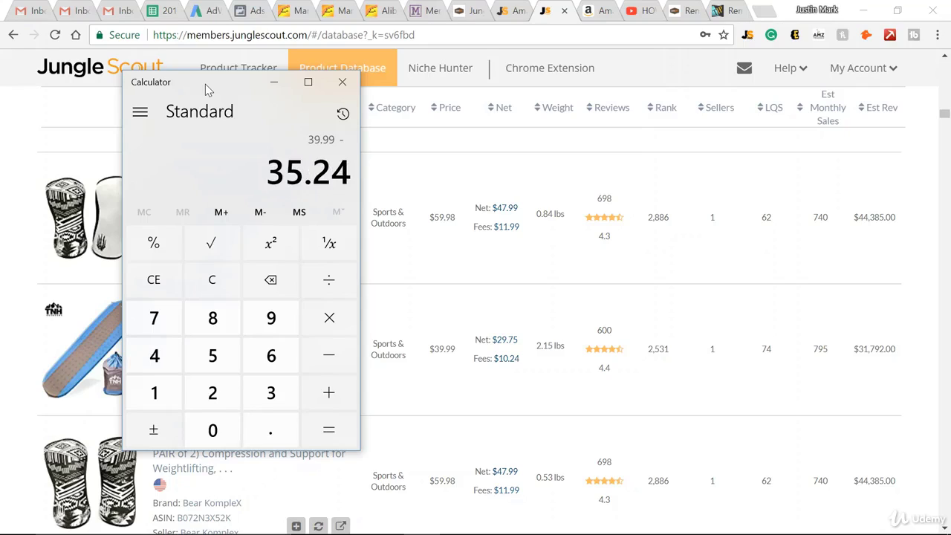
key(Return)
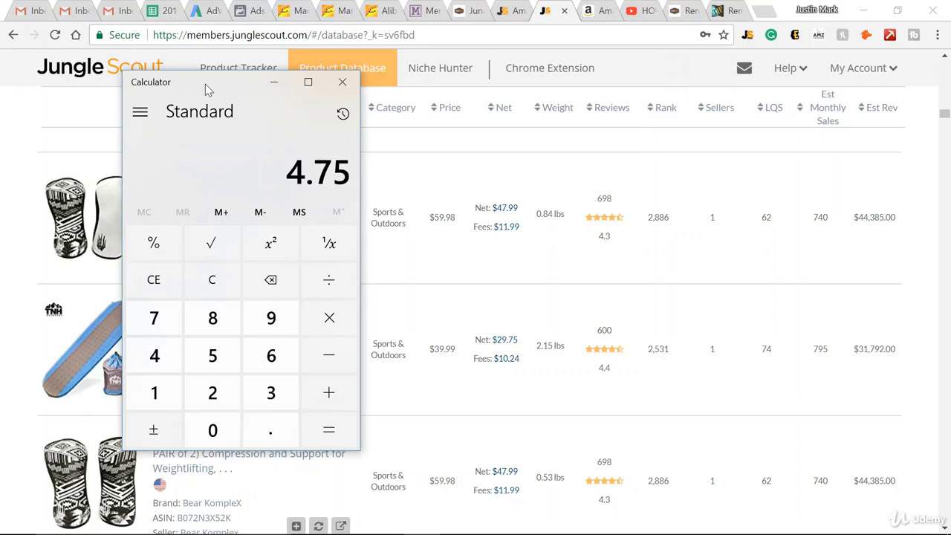
text(*795)
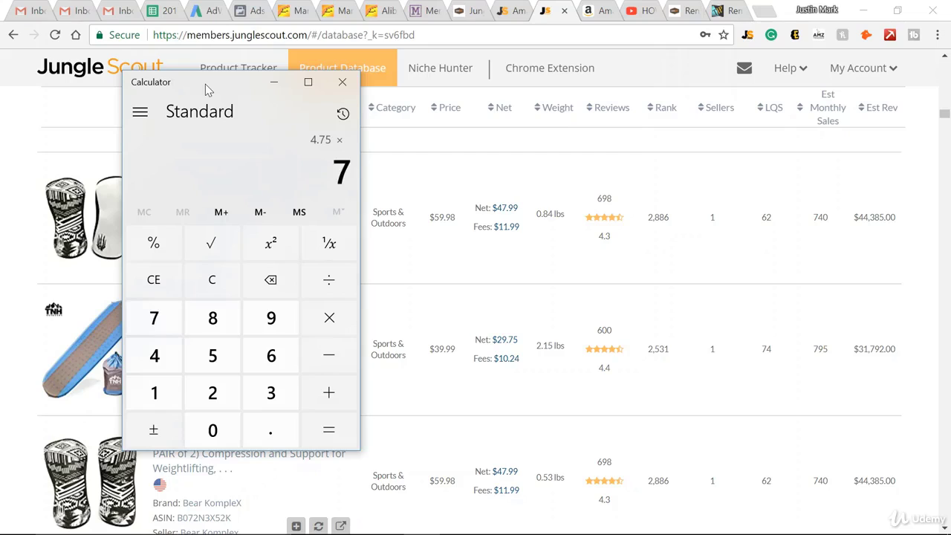
key(Return)
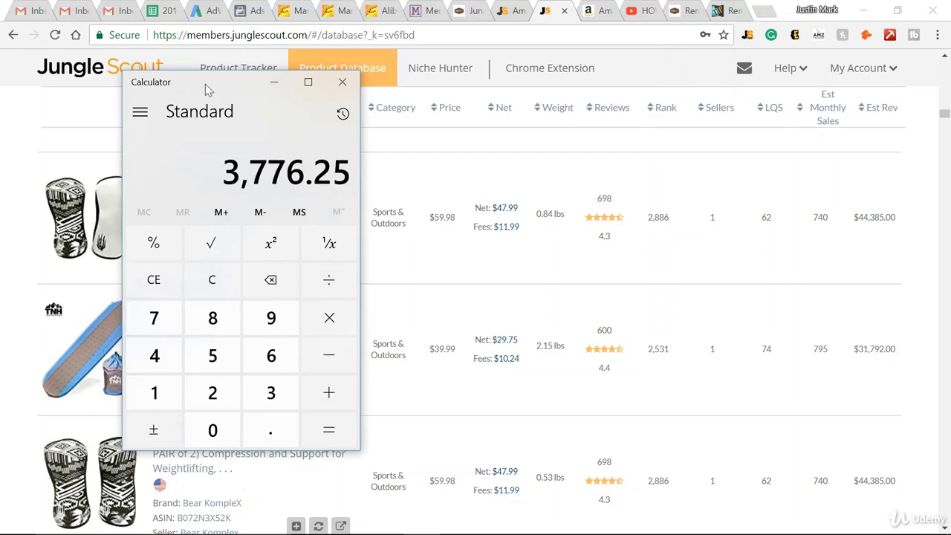